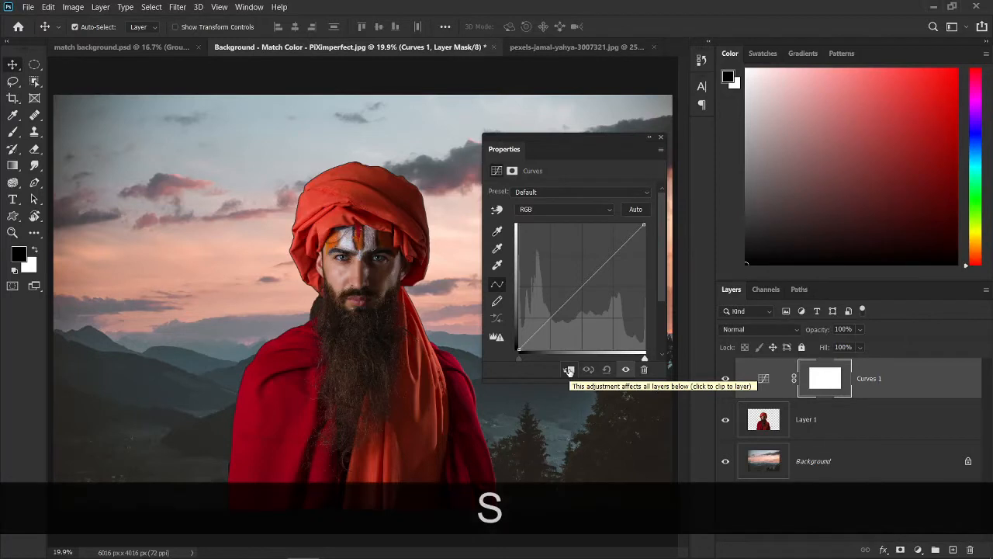
# Step: Clip the Curves 1 adjustment to Layer 1 and reset its curve to the default after a trial bend
pyautogui.click(569, 370)
pyautogui.moveTo(588, 281); pyautogui.dragTo(573, 303)
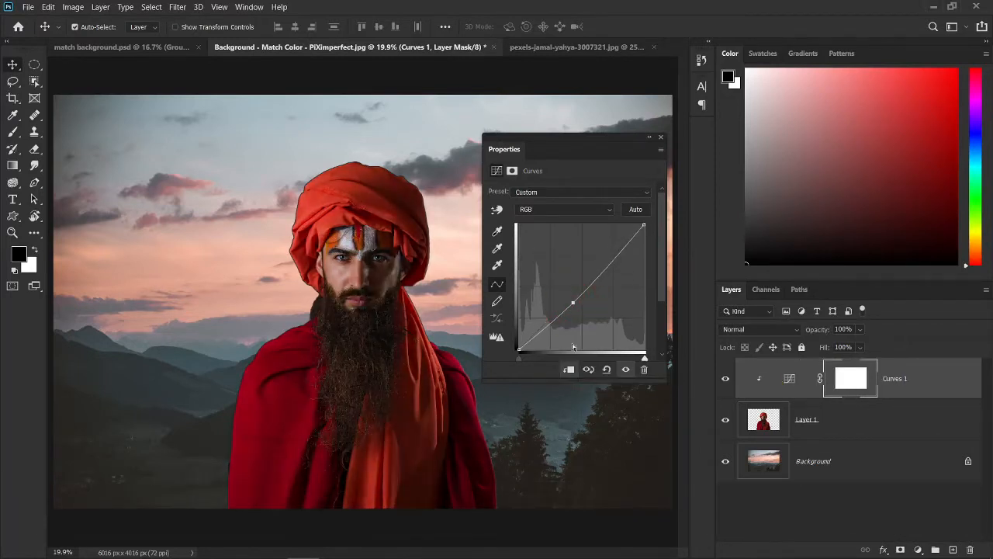
pyautogui.click(607, 369)
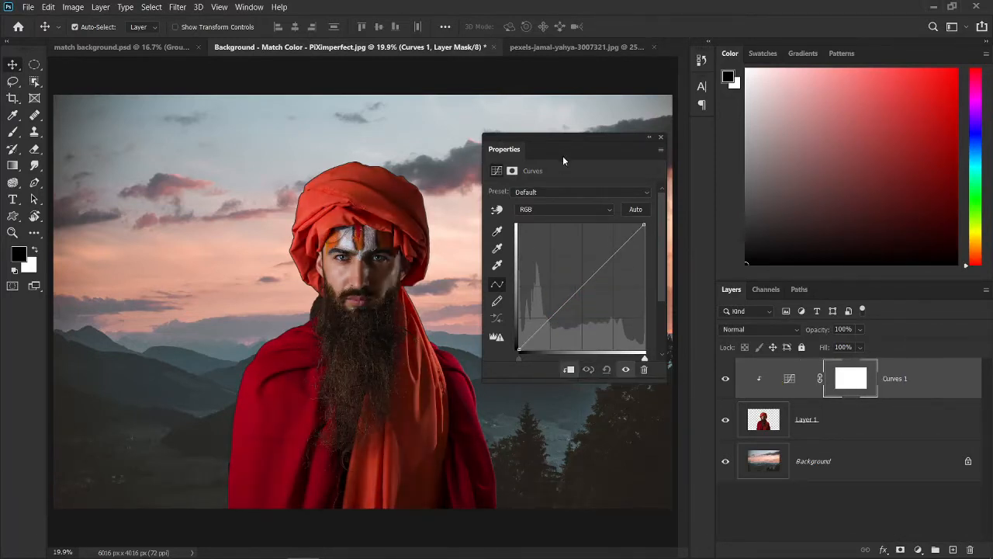
pyautogui.moveTo(572, 151); pyautogui.dragTo(709, 135)
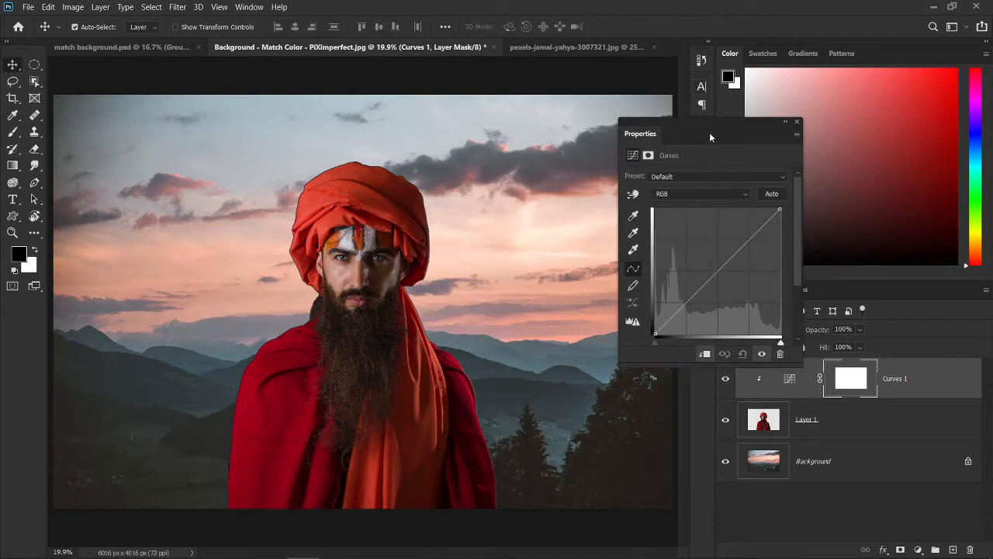
pyautogui.moveTo(710, 135); pyautogui.dragTo(573, 147)
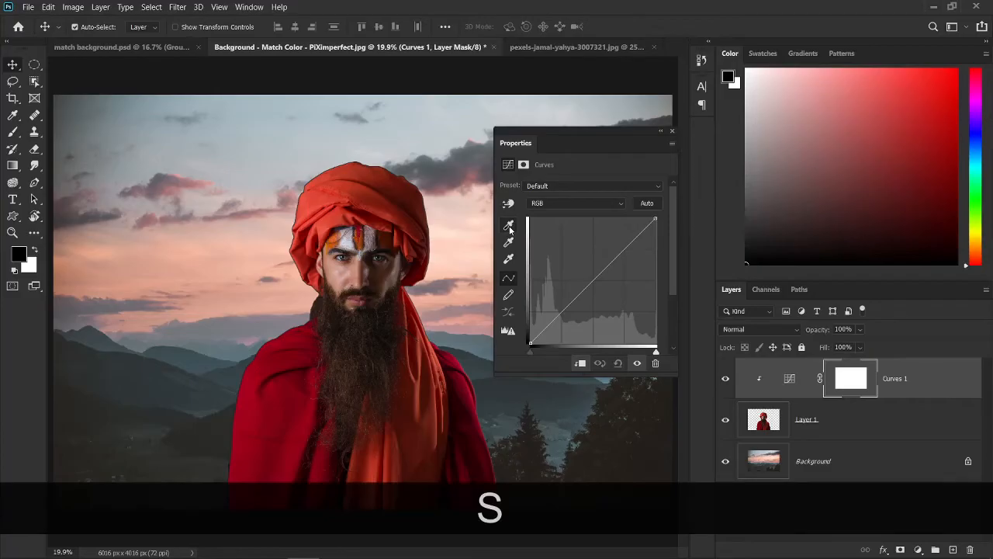
# Step: Set the Curves target shadow color by sampling the dark trees in the background photo
pyautogui.doubleClick(509, 227)
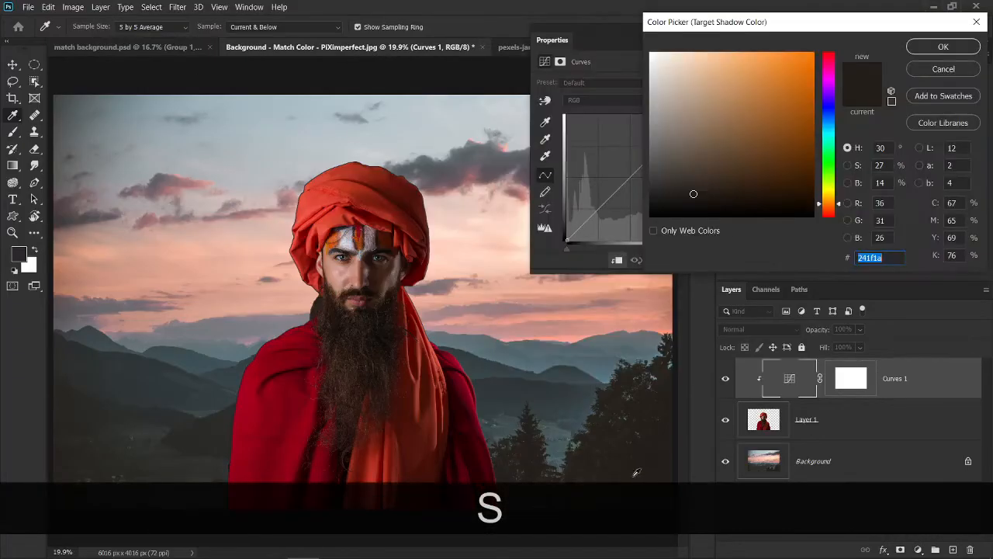
pyautogui.click(650, 466)
pyautogui.click(944, 47)
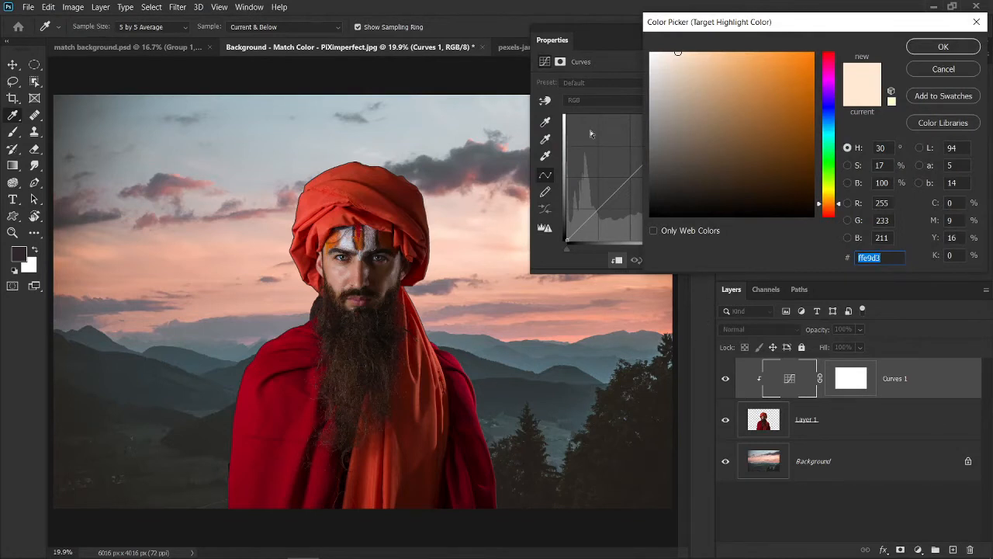
# Step: Set the Curves target highlight color by sampling the brightest area of the sunset sky beside the turban
pyautogui.moveTo(594, 37); pyautogui.dragTo(667, 63)
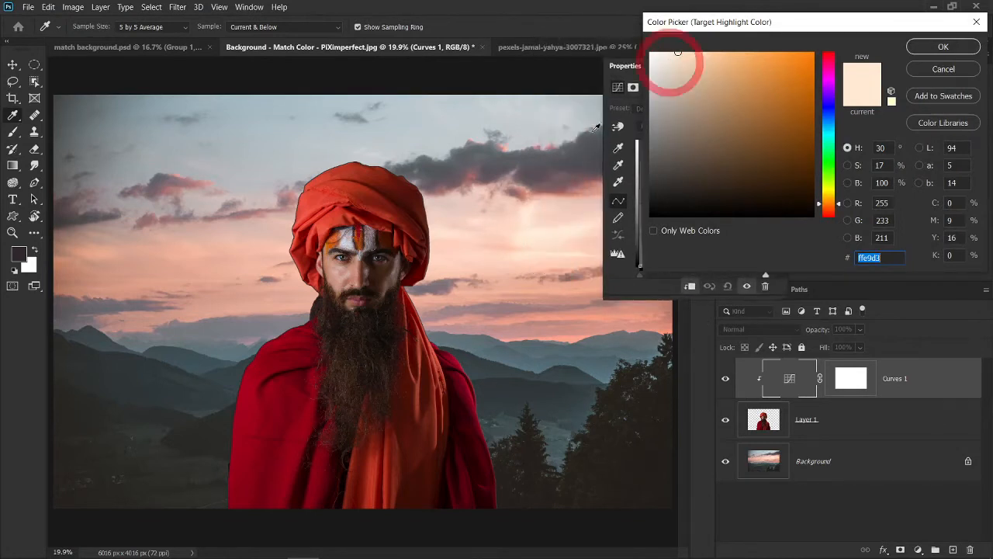
pyautogui.click(531, 229)
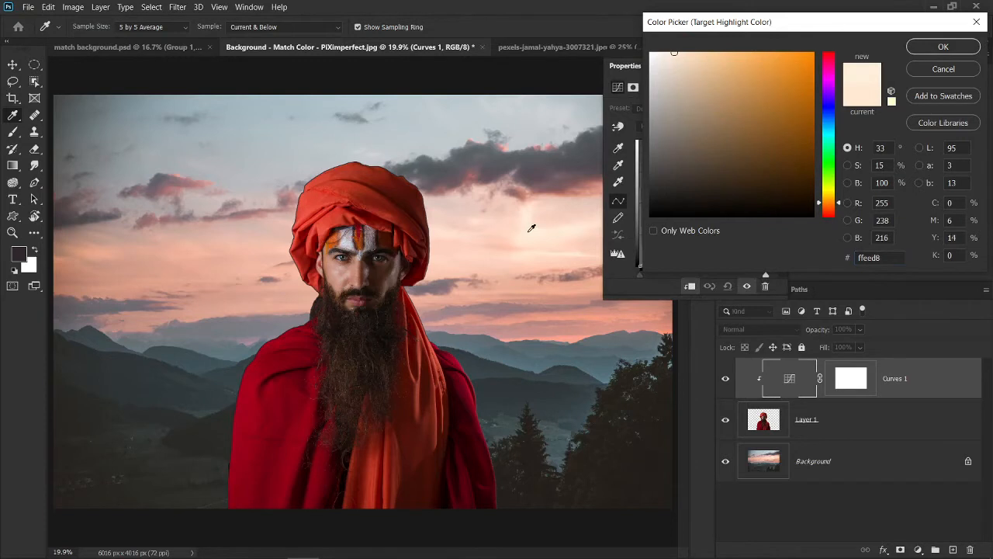
pyautogui.click(532, 229)
pyautogui.click(531, 228)
pyautogui.press('Return')
# Step: Set the Curves target midtone color by sampling the bluish mountains on the background horizon
pyautogui.doubleClick(620, 165)
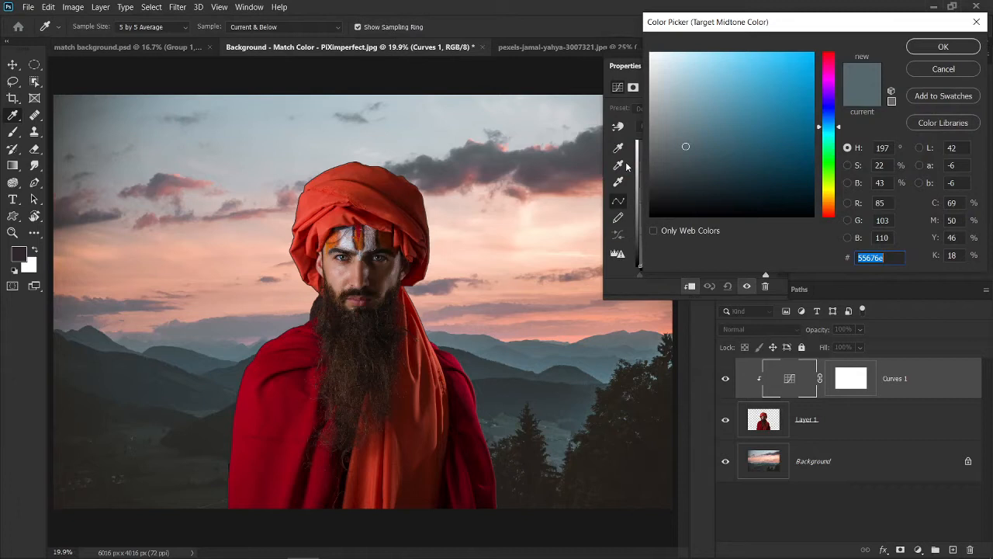
pyautogui.click(483, 335)
pyautogui.press('Return')
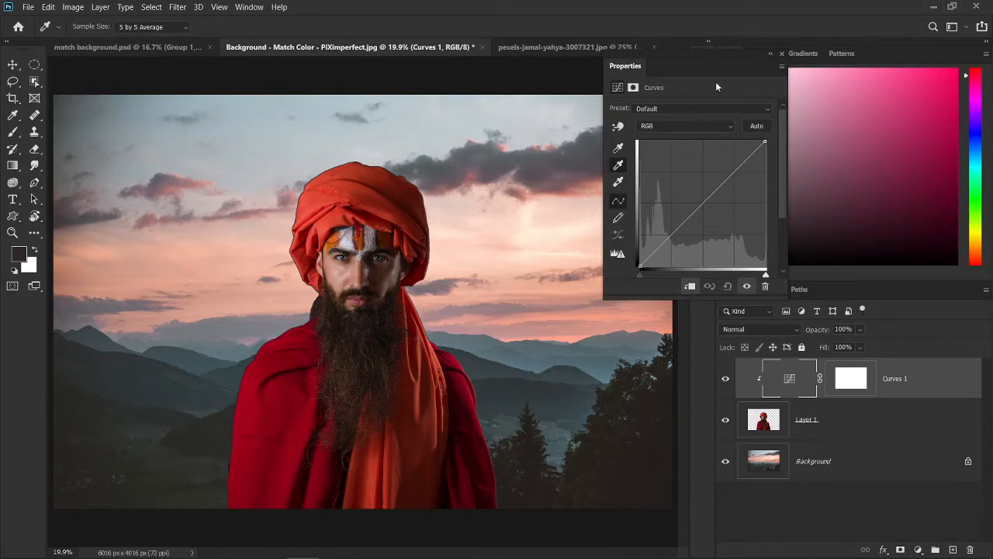
# Step: Apply the Curves white point eyedropper to the white paint on the man's forehead
pyautogui.moveTo(683, 72); pyautogui.dragTo(771, 79)
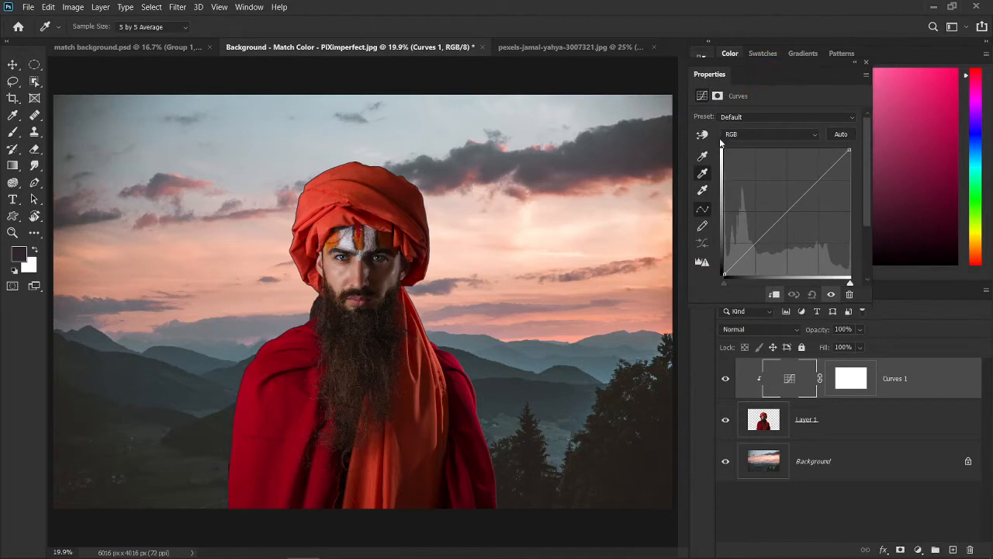
pyautogui.click(702, 190)
pyautogui.press('alt')
pyautogui.scroll(5, 350, 237)
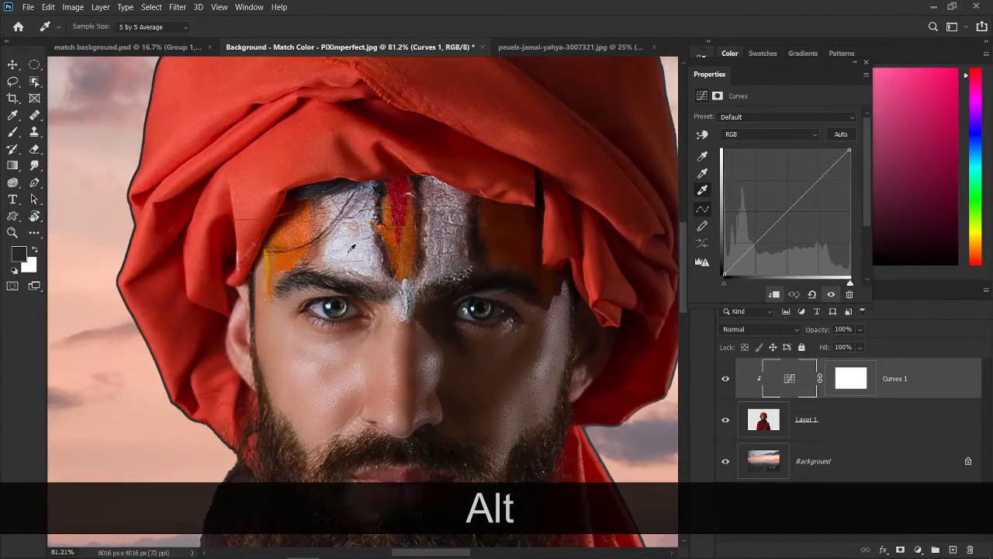
pyautogui.click(350, 248)
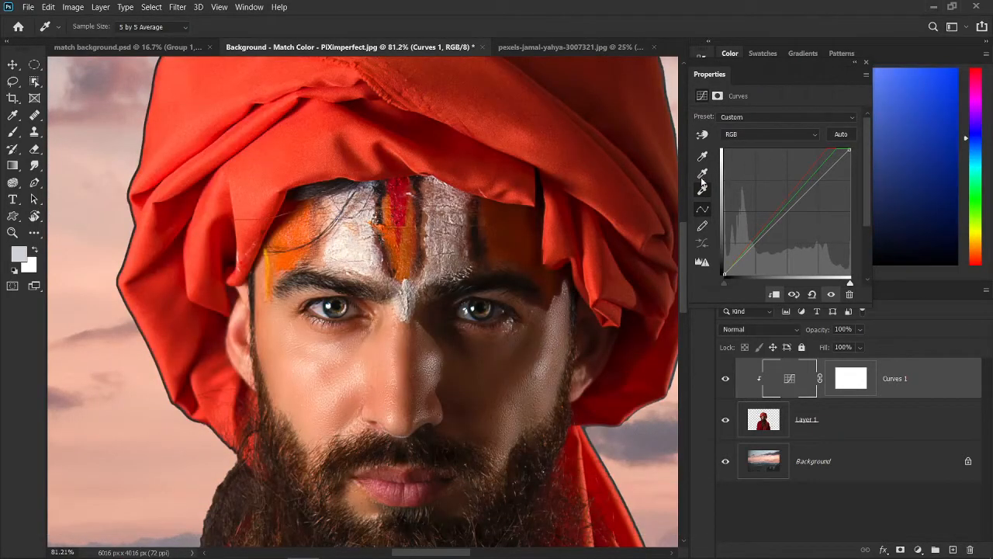
# Step: Apply the Curves black point eyedropper to the darkest shadow inside the turban fold above the forehead
pyautogui.click(703, 156)
pyautogui.scroll(-1, 544, 223)
pyautogui.scroll(3, 545, 223)
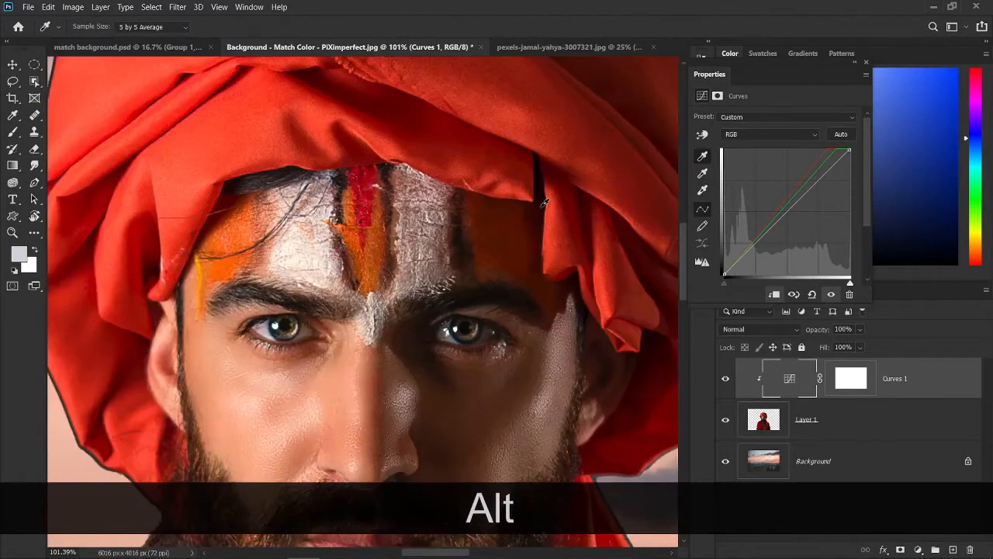
pyautogui.scroll(3, 544, 222)
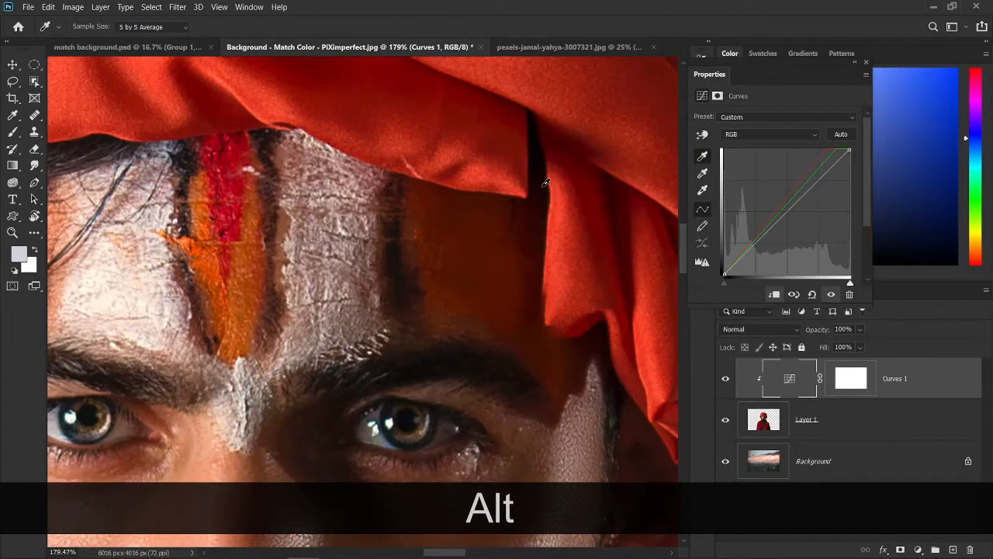
pyautogui.click(545, 184)
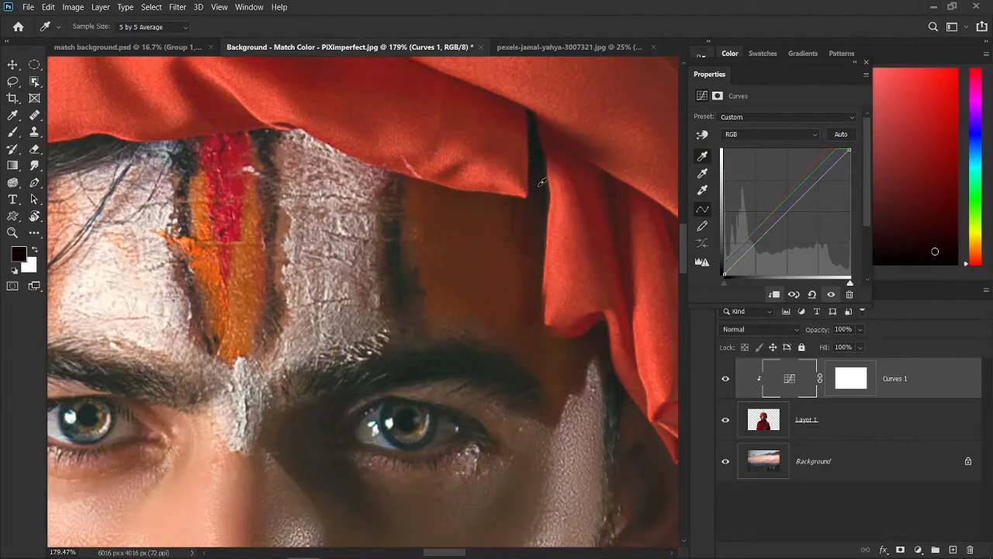
pyautogui.click(543, 170)
pyautogui.click(541, 167)
pyautogui.click(542, 170)
pyautogui.click(542, 191)
pyautogui.click(541, 191)
# Step: Apply the Curves gray point eyedropper to neutral strands of the beard just below the chin
pyautogui.click(703, 173)
pyautogui.scroll(-3, 392, 343)
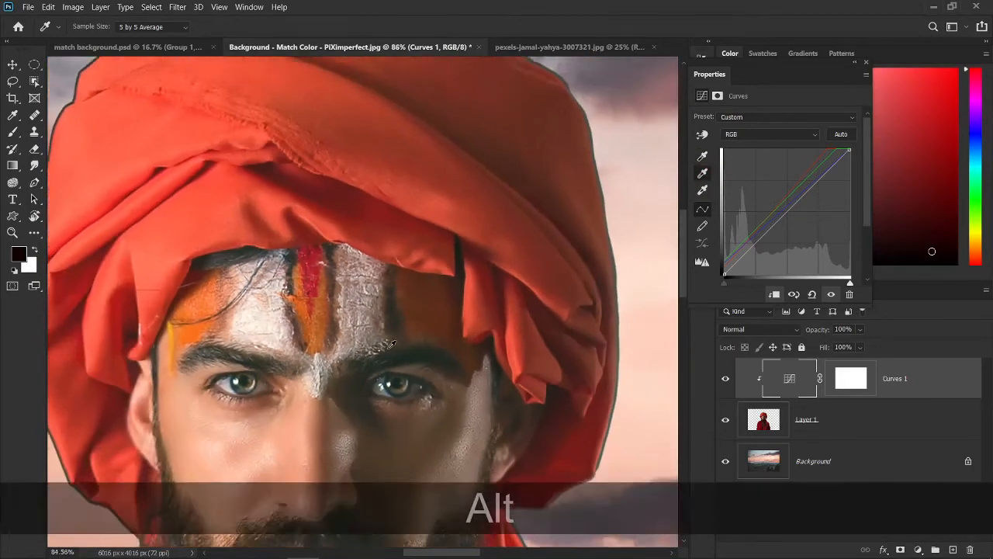
pyautogui.scroll(-5, 392, 344)
pyautogui.scroll(3, 392, 344)
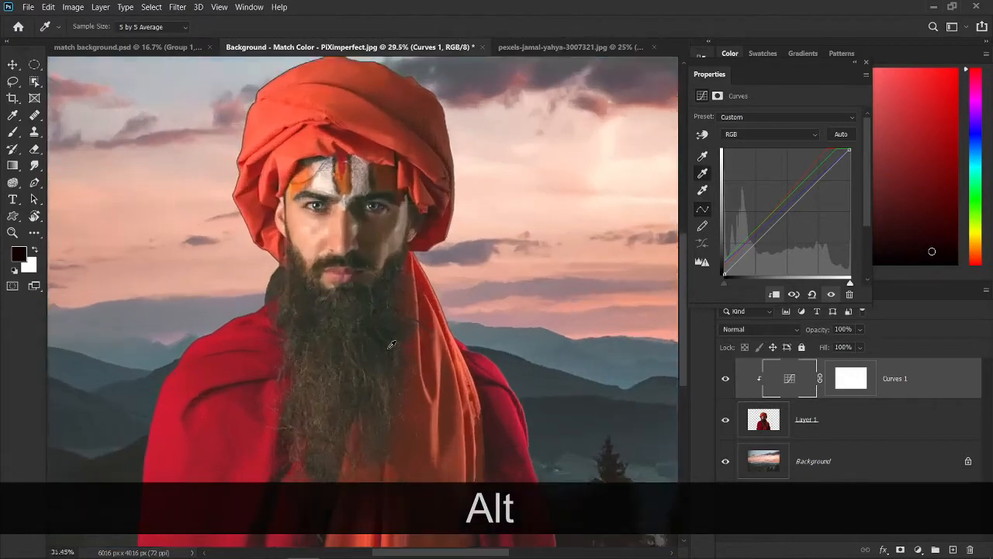
pyautogui.scroll(3, 392, 344)
pyautogui.moveTo(246, 287); pyautogui.dragTo(336, 288)
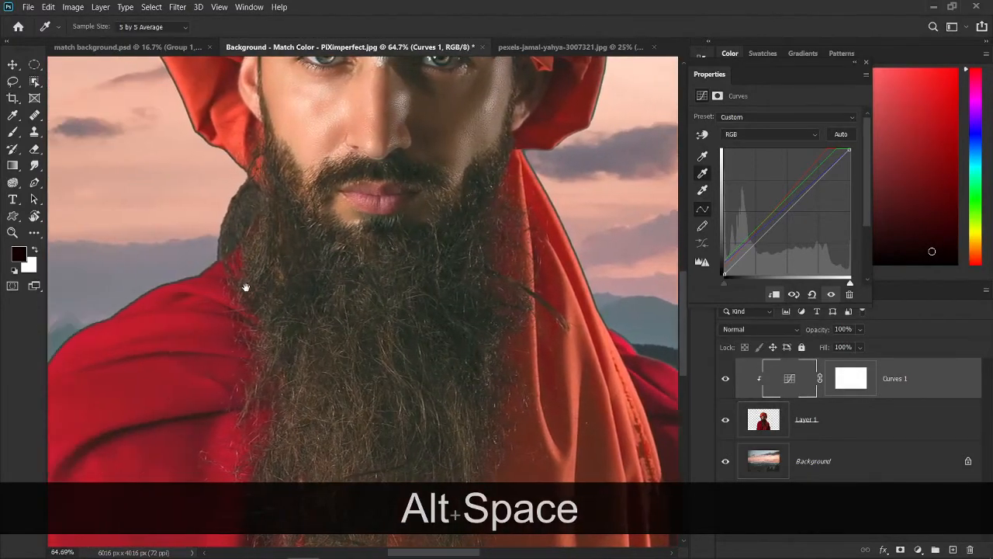
pyautogui.scroll(5, 246, 287)
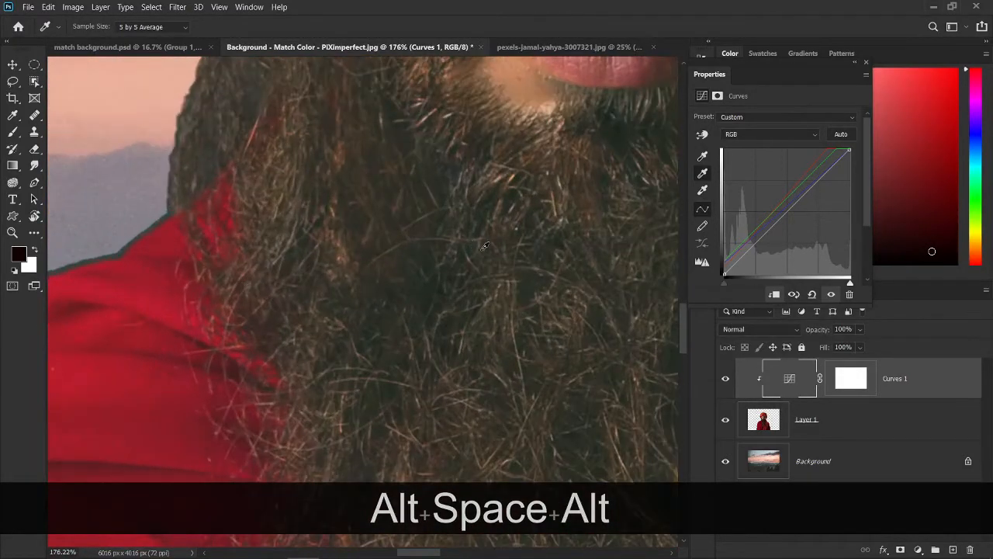
pyautogui.moveTo(492, 250); pyautogui.dragTo(481, 250)
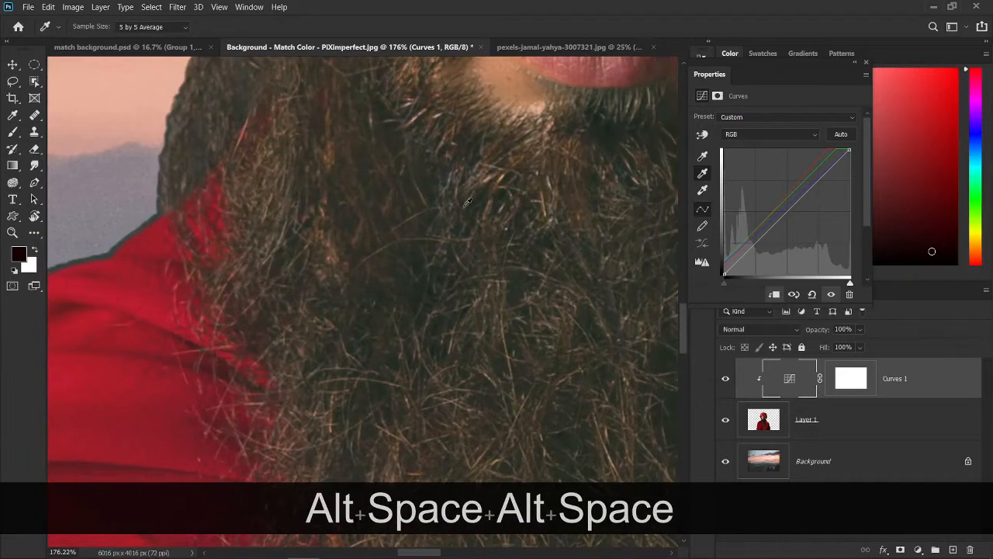
pyautogui.click(473, 166)
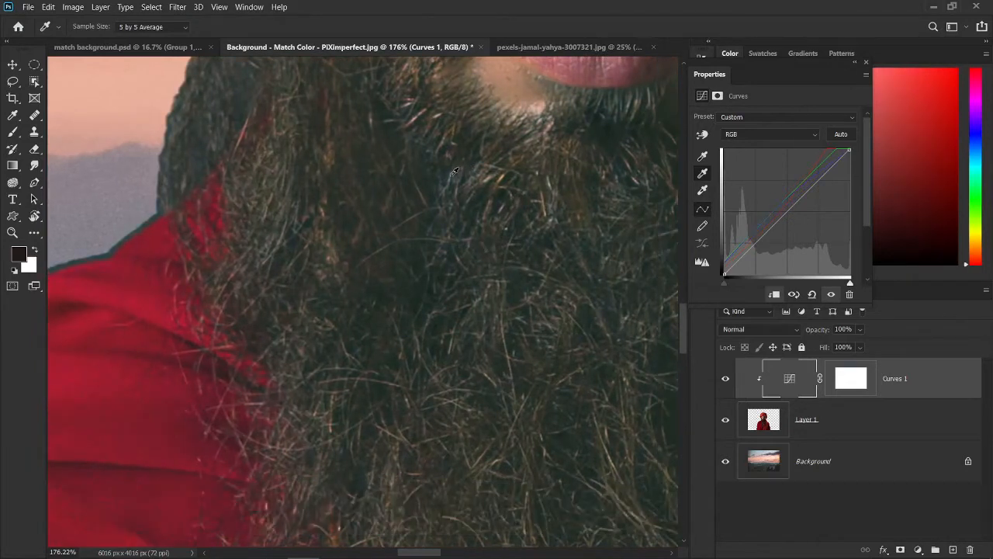
pyautogui.click(452, 172)
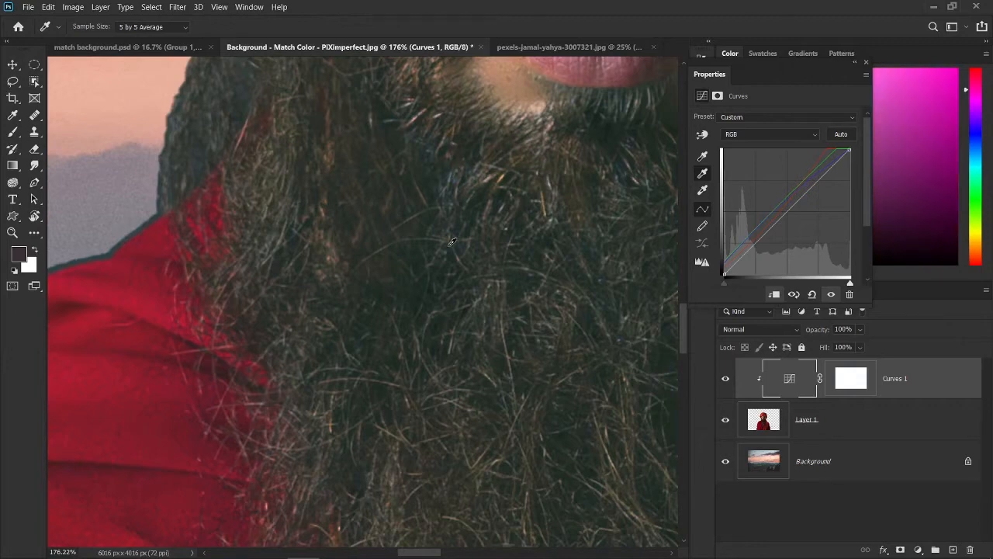
# Step: Compare the whole composite with and without the Curves 1 layer, leaving the layer visible
pyautogui.press('ctrl+KP_0')
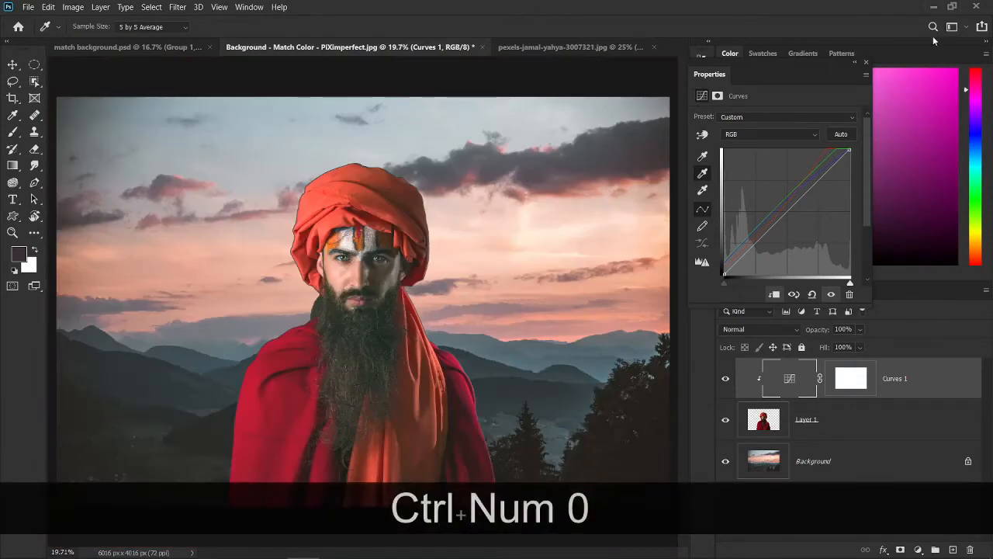
pyautogui.click(867, 62)
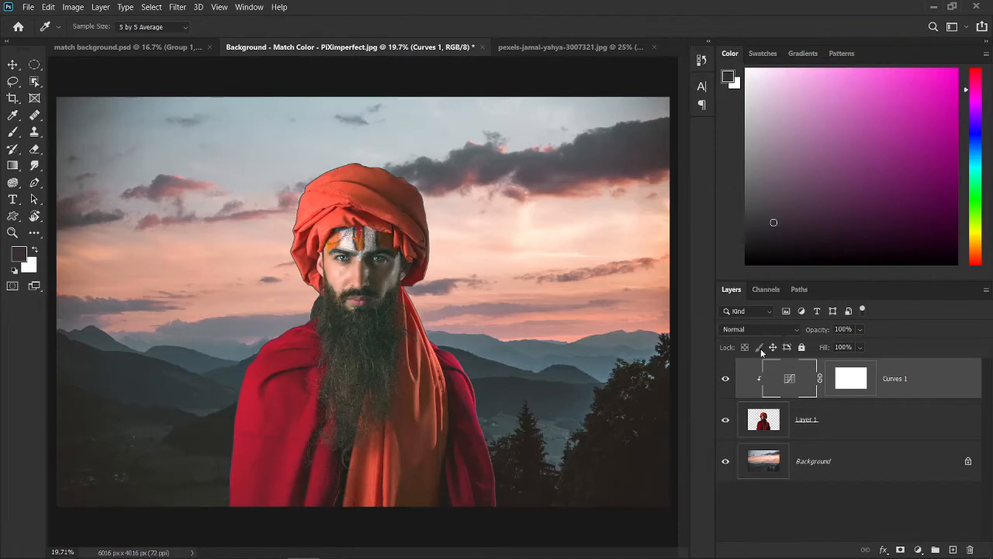
pyautogui.click(726, 380)
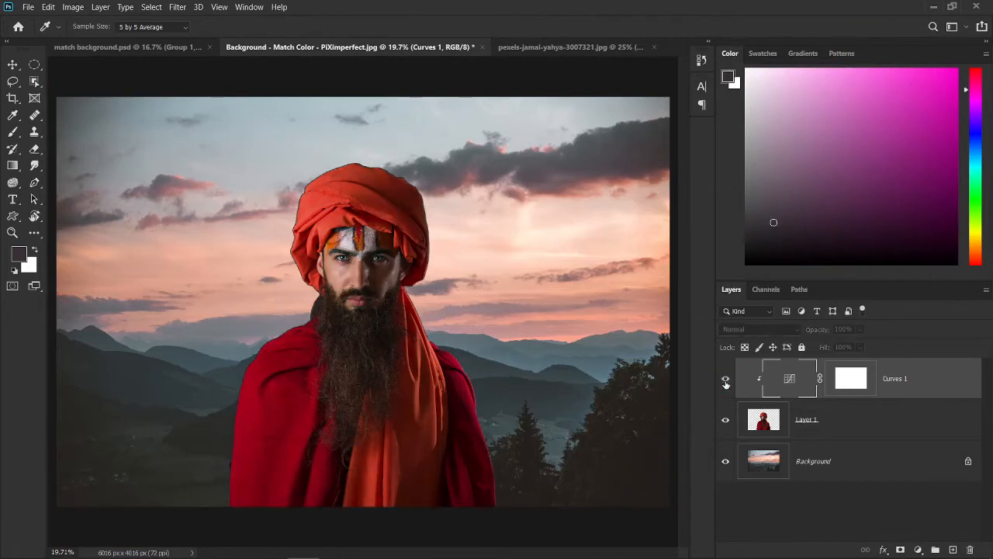
pyautogui.click(726, 380)
pyautogui.click(726, 380)
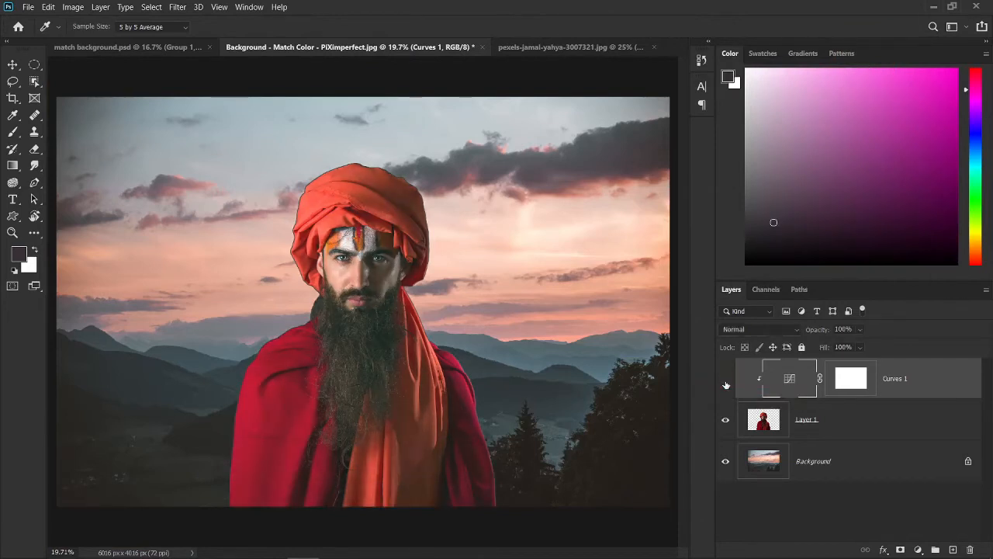
pyautogui.click(726, 380)
pyautogui.click(726, 381)
pyautogui.click(725, 380)
# Step: Add a Color Lookup adjustment layer above Curves 1 using the LateSunset.3DL 3D LUT
pyautogui.click(919, 550)
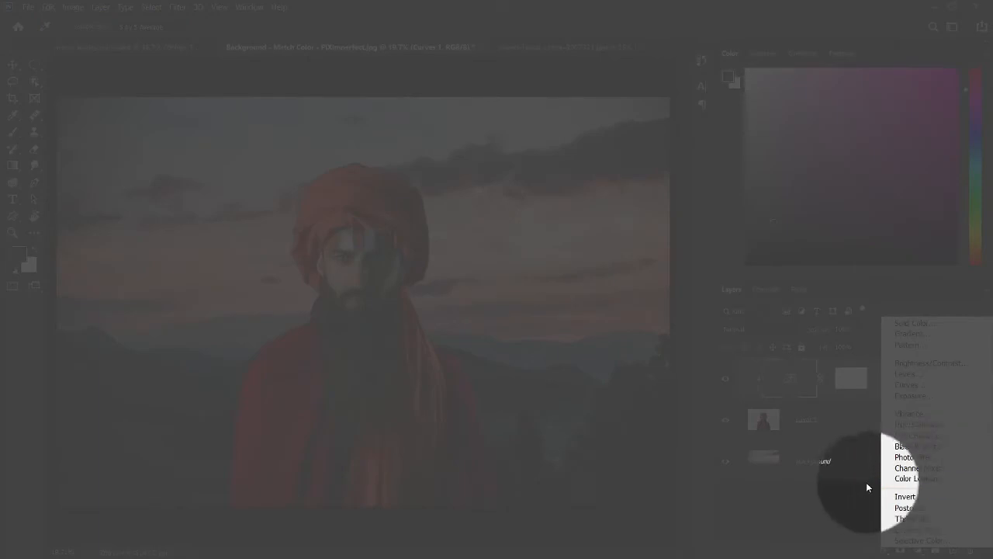
pyautogui.click(858, 486)
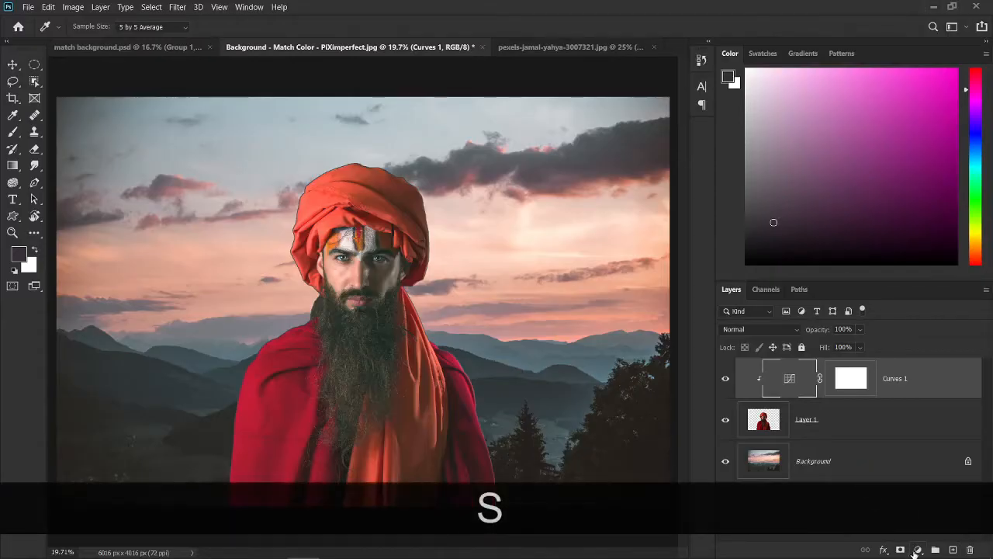
pyautogui.click(917, 549)
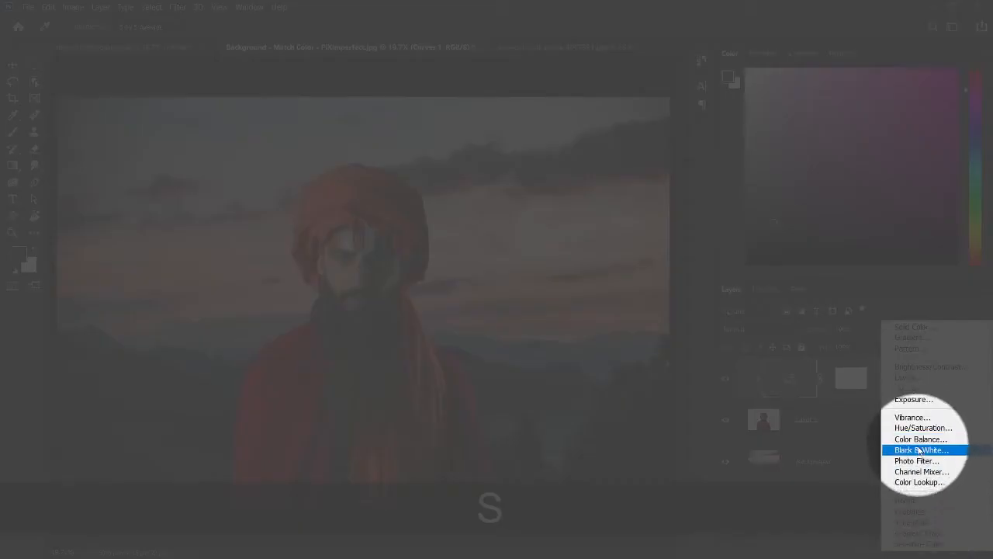
pyautogui.click(918, 481)
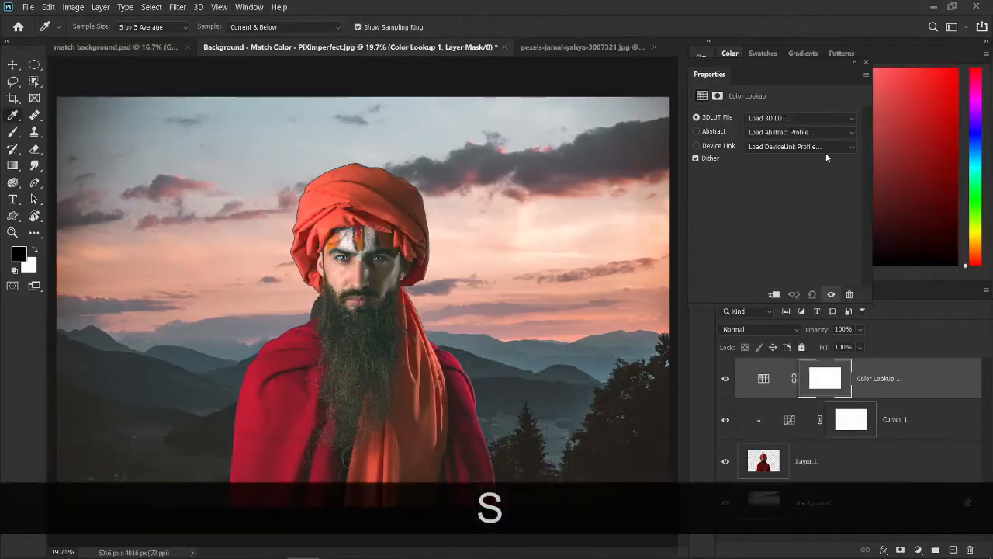
pyautogui.click(797, 117)
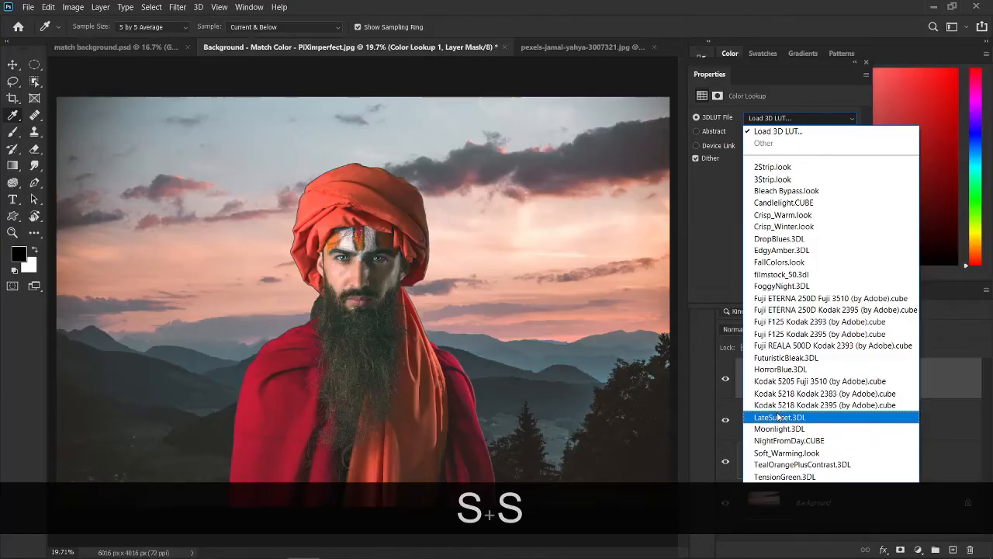
pyautogui.click(779, 419)
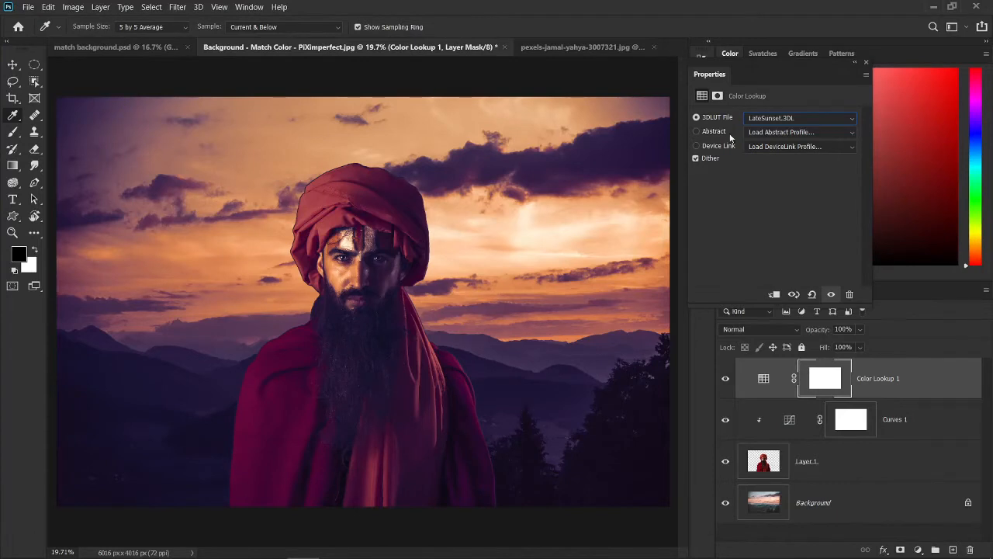
# Step: Set the Color Lookup 1 layer's opacity to 35%
pyautogui.click(865, 60)
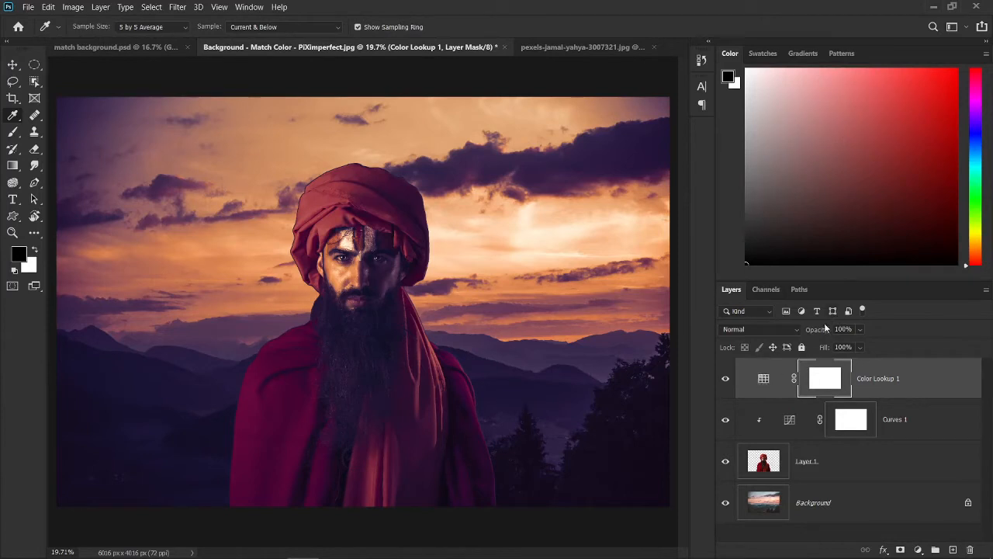
pyautogui.moveTo(818, 332); pyautogui.dragTo(790, 332)
pyautogui.write('35')
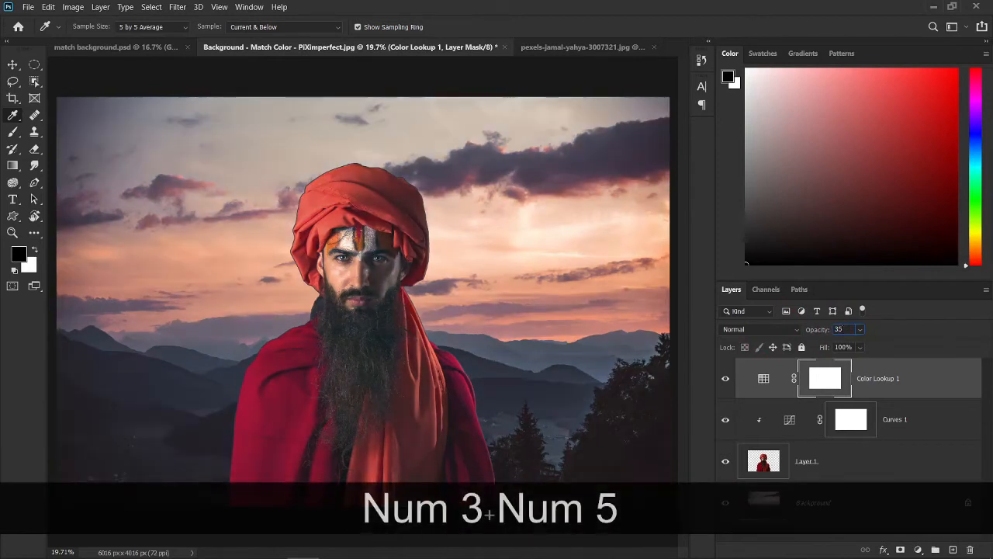
# Step: Add a second Color Lookup adjustment layer above Color Lookup 1 using the Crisp_Warm.look 3D LUT
pyautogui.press('Return')
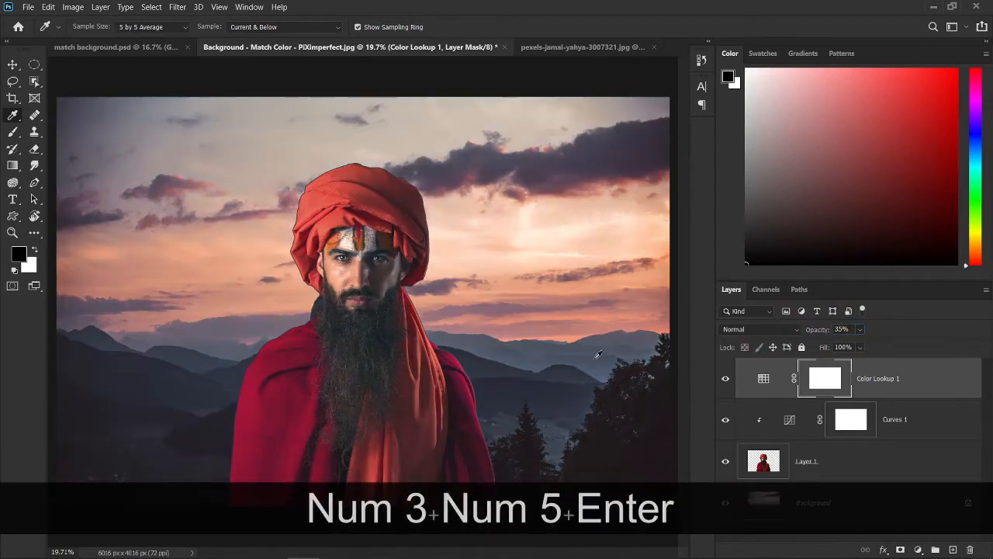
pyautogui.click(918, 550)
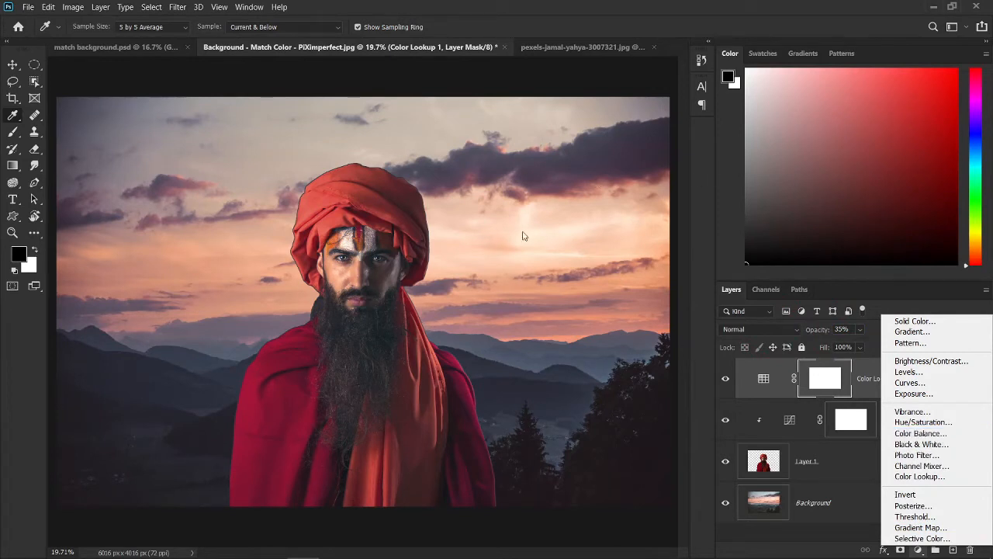
pyautogui.click(919, 480)
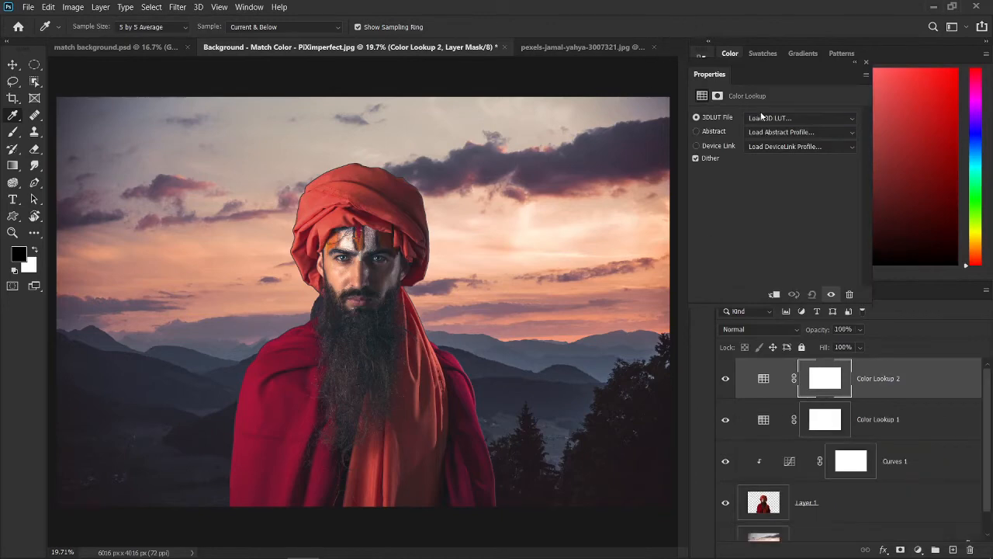
pyautogui.click(762, 118)
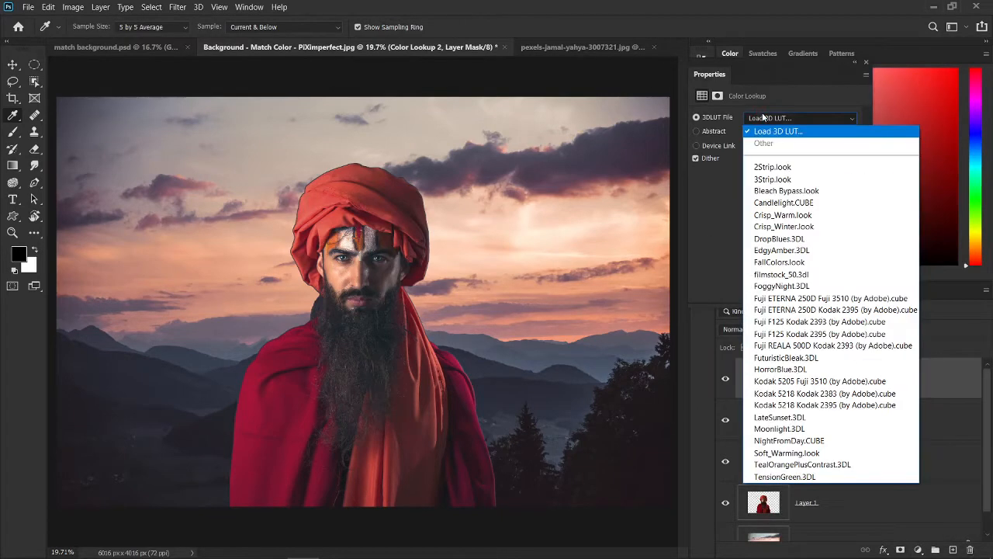
pyautogui.click(776, 215)
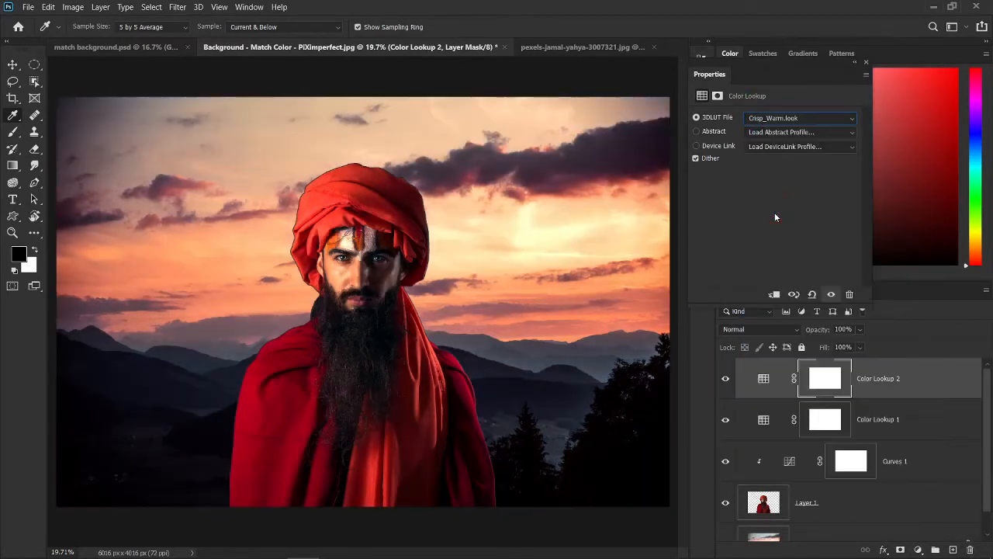
pyautogui.click(866, 61)
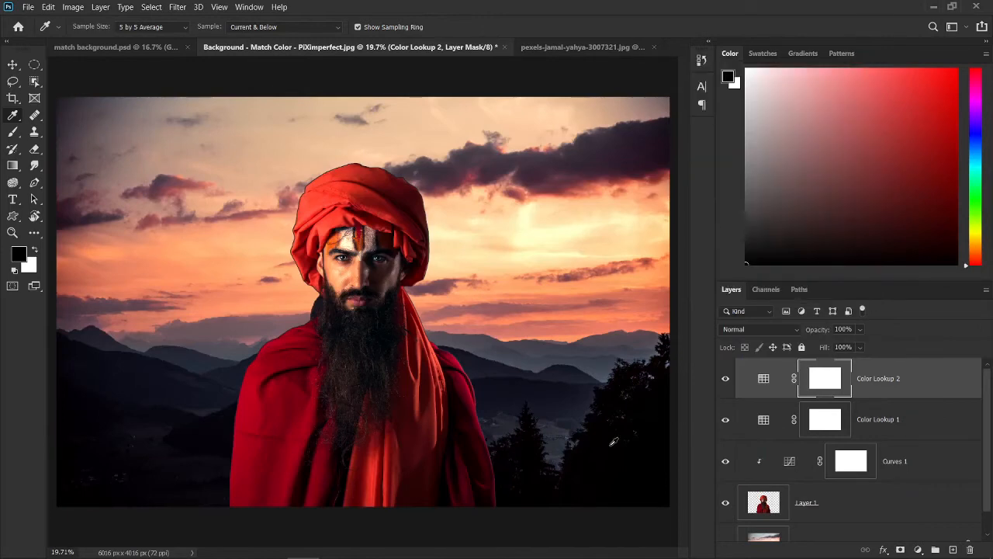
# Step: Split Color Lookup 2's Blend If Underlying Layer black slider to 0 / 255, and compare the composite with and without the layer
pyautogui.doubleClick(926, 384)
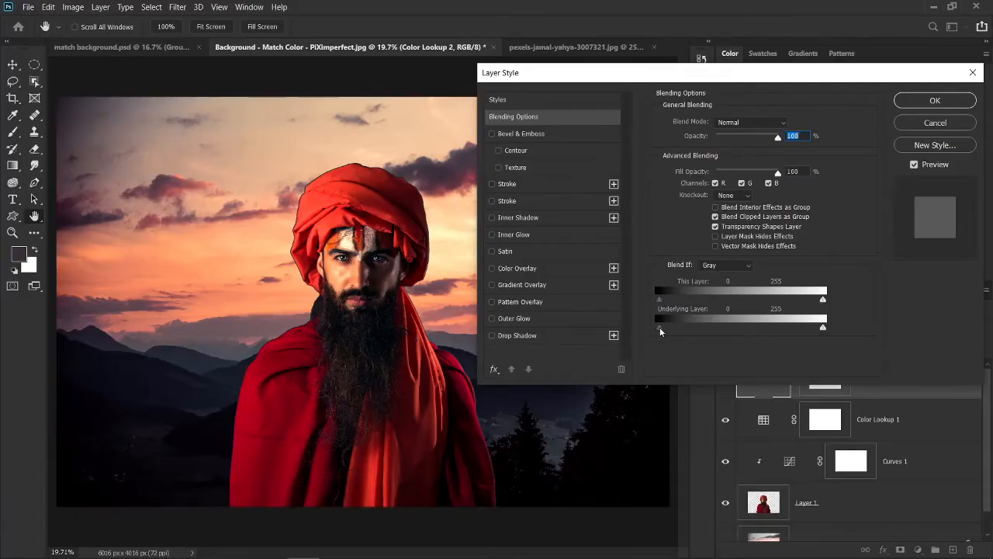
pyautogui.moveTo(660, 327); pyautogui.dragTo(720, 328)
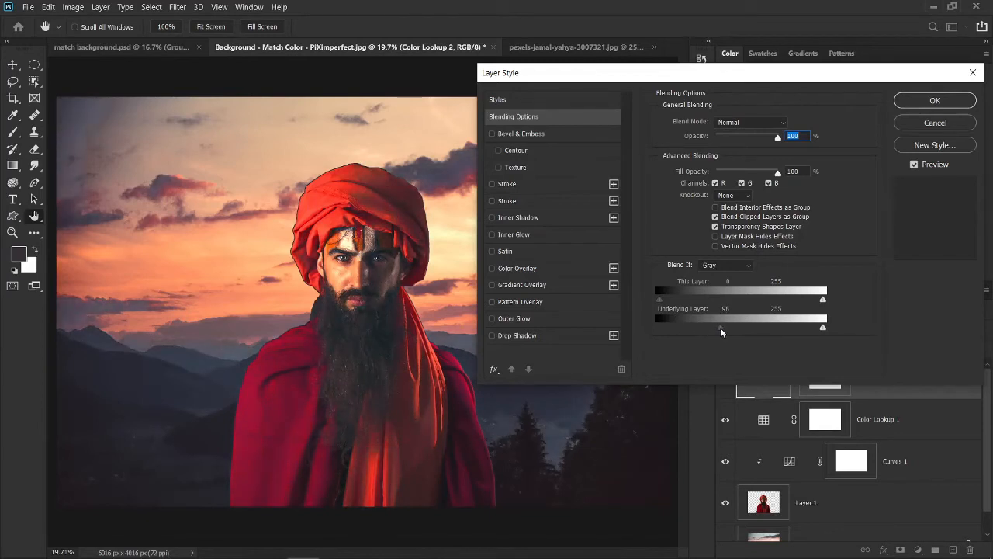
pyautogui.press('alt')
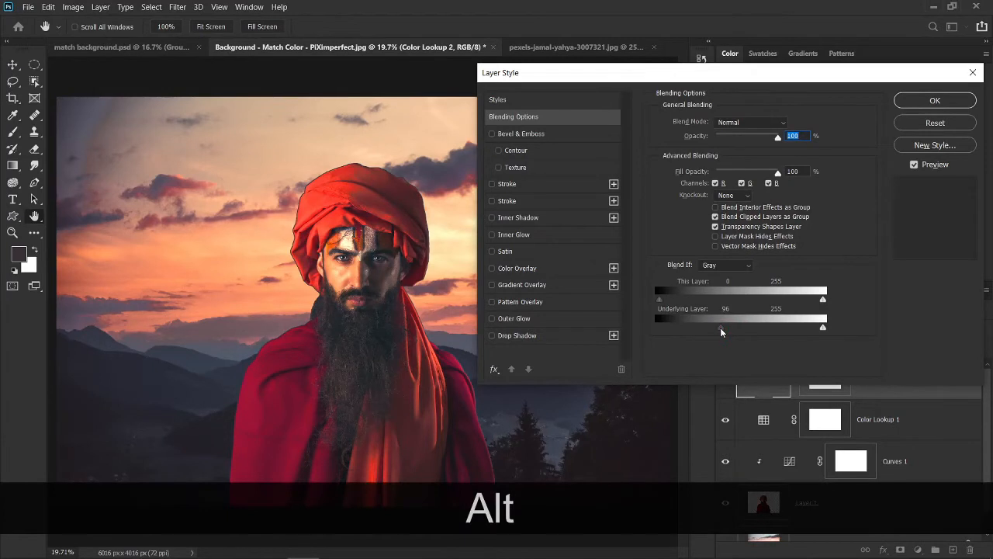
pyautogui.moveTo(720, 327); pyautogui.dragTo(658, 328)
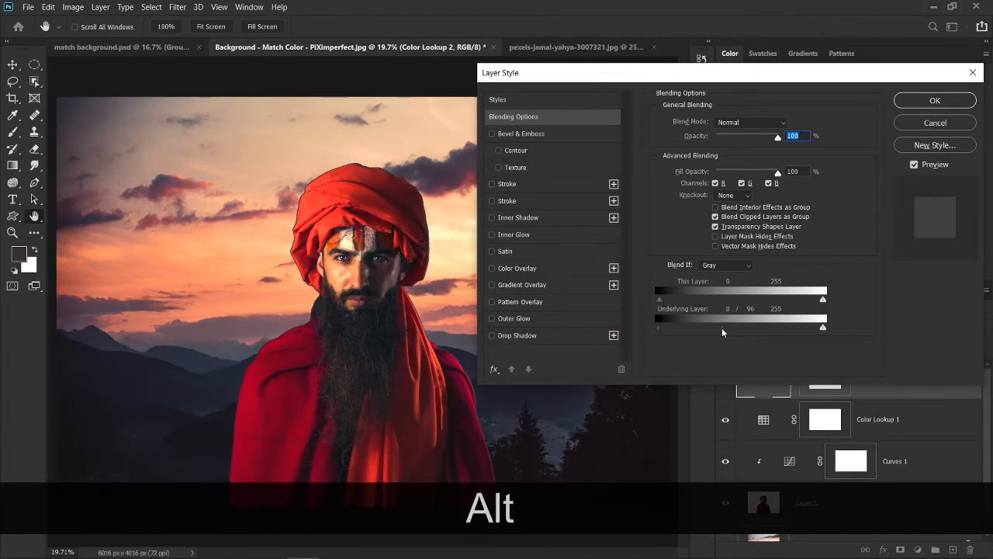
pyautogui.moveTo(722, 328); pyautogui.dragTo(922, 323)
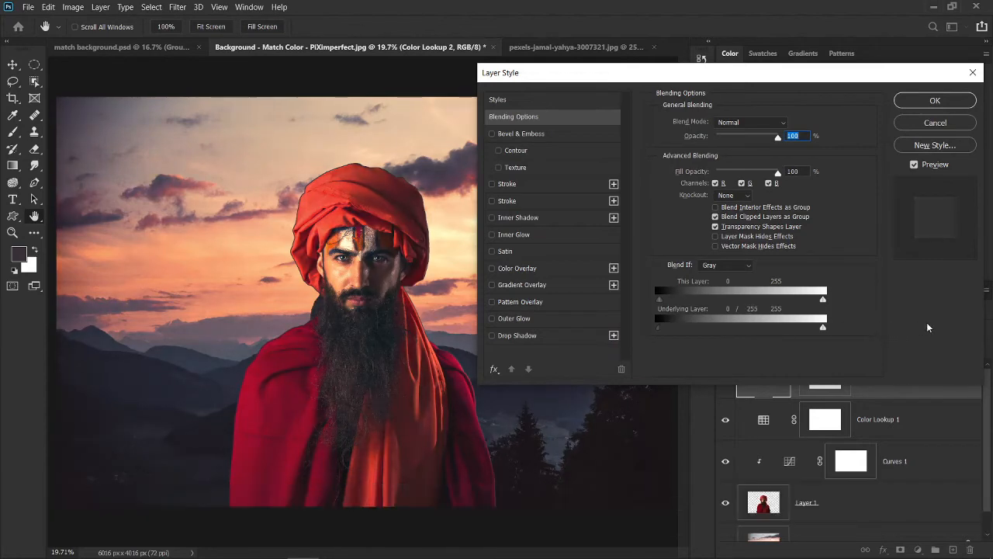
pyautogui.click(936, 101)
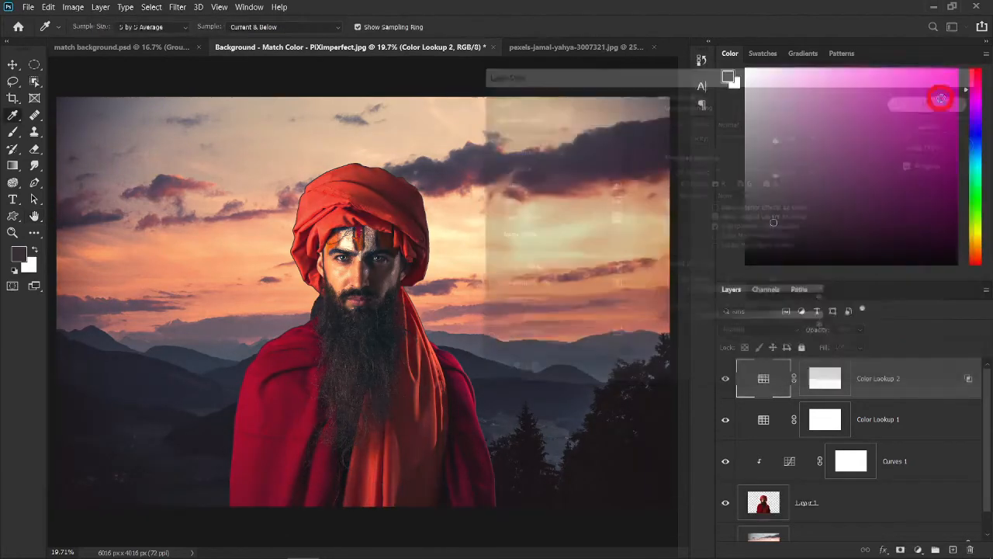
pyautogui.click(725, 378)
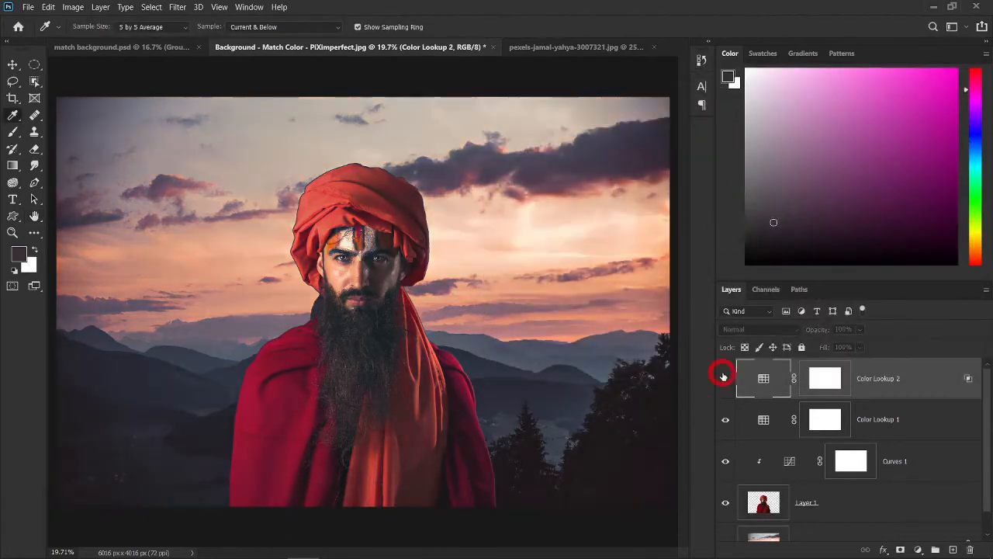
pyautogui.click(725, 378)
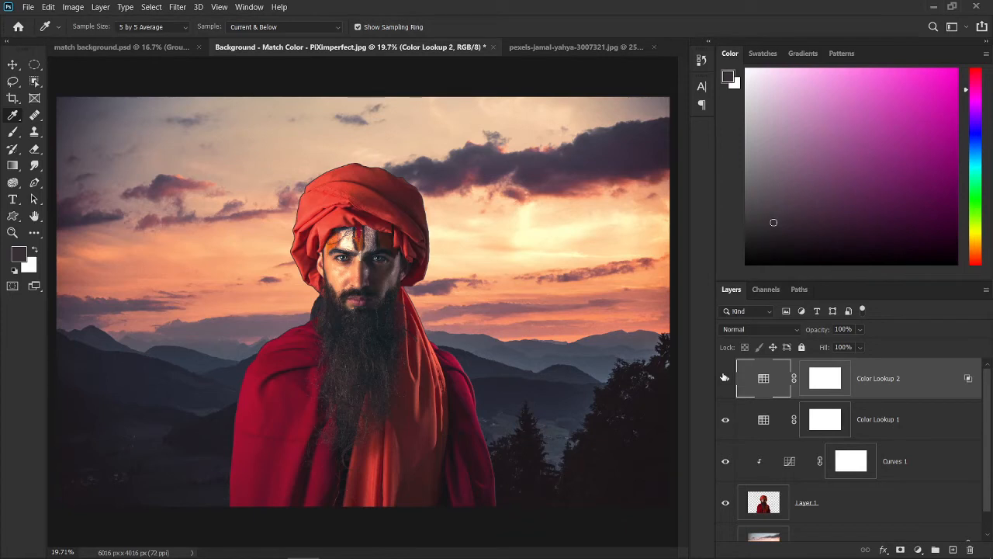
# Step: Duplicate the Background layer
pyautogui.click(908, 533)
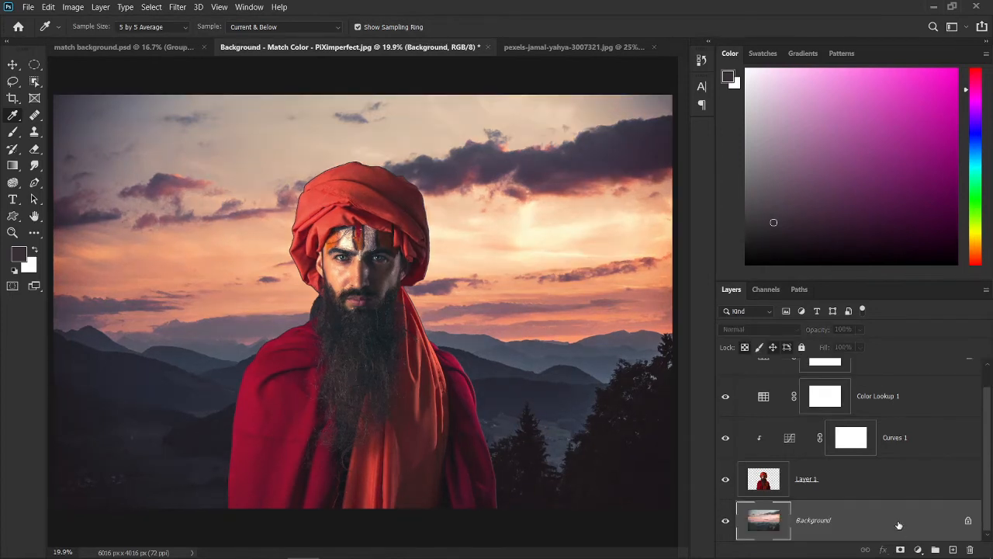
pyautogui.rightClick(899, 525)
pyautogui.click(818, 533)
pyautogui.rightClick(874, 524)
pyautogui.click(854, 523)
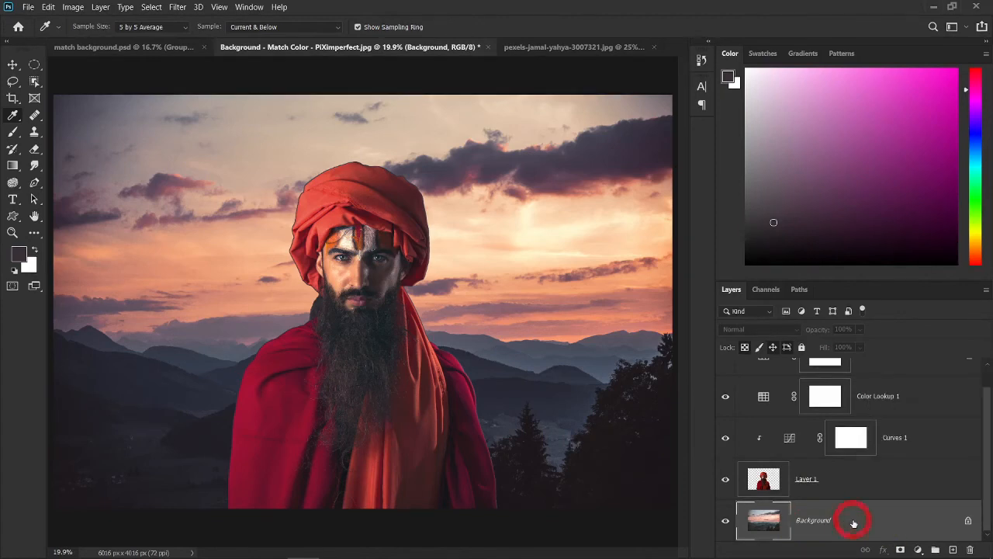
pyautogui.press('ctrl')
pyautogui.hotkey('ctrl', 'j')
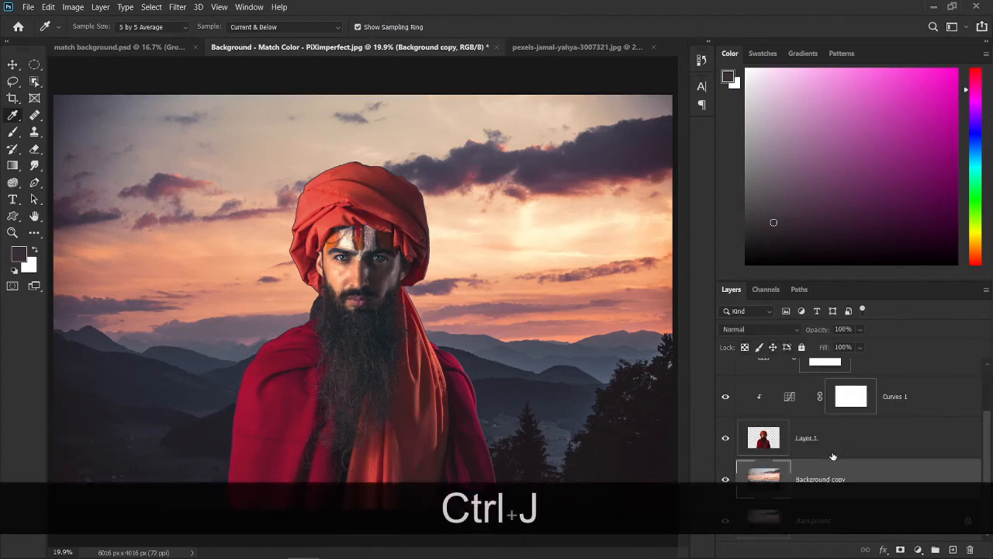
pyautogui.rightClick(838, 478)
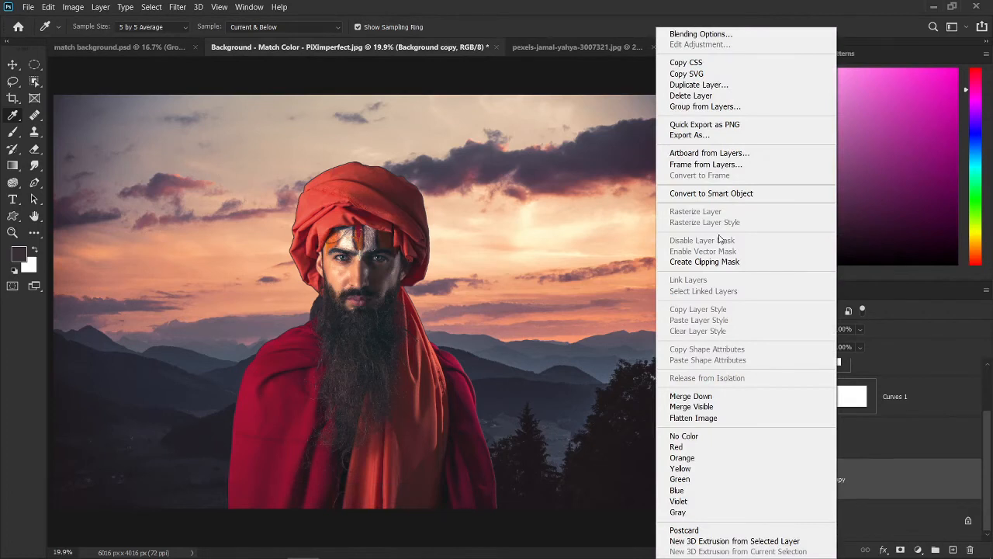
pyautogui.click(717, 193)
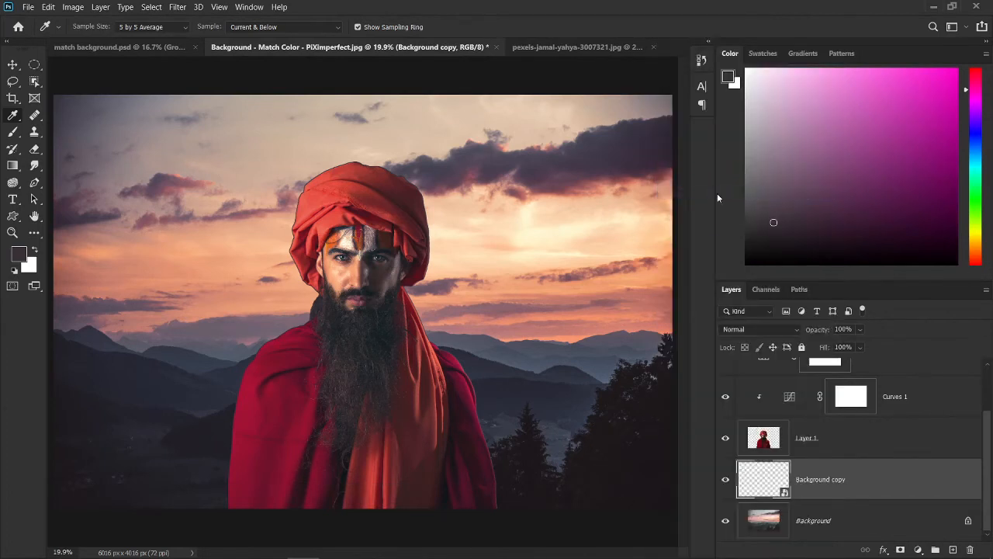
pyautogui.hotkey('ctrl', 'z')
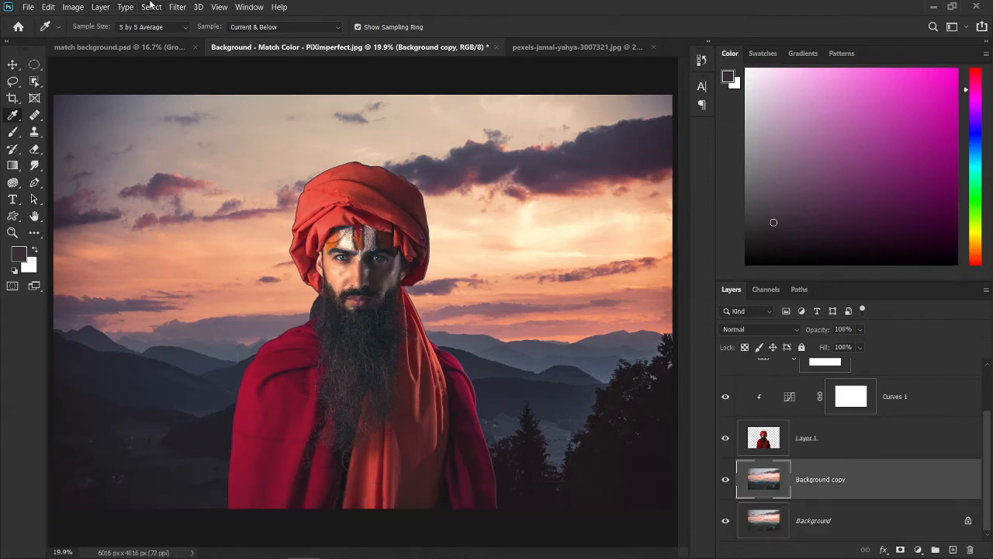
# Step: Convert the Background copy layer for Smart Filters
pyautogui.click(178, 7)
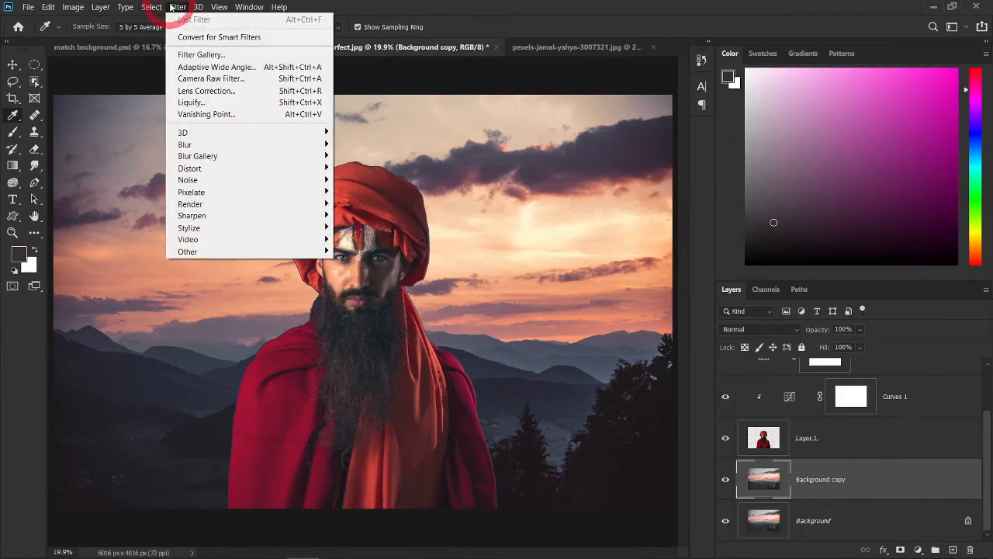
pyautogui.click(206, 38)
pyautogui.click(498, 223)
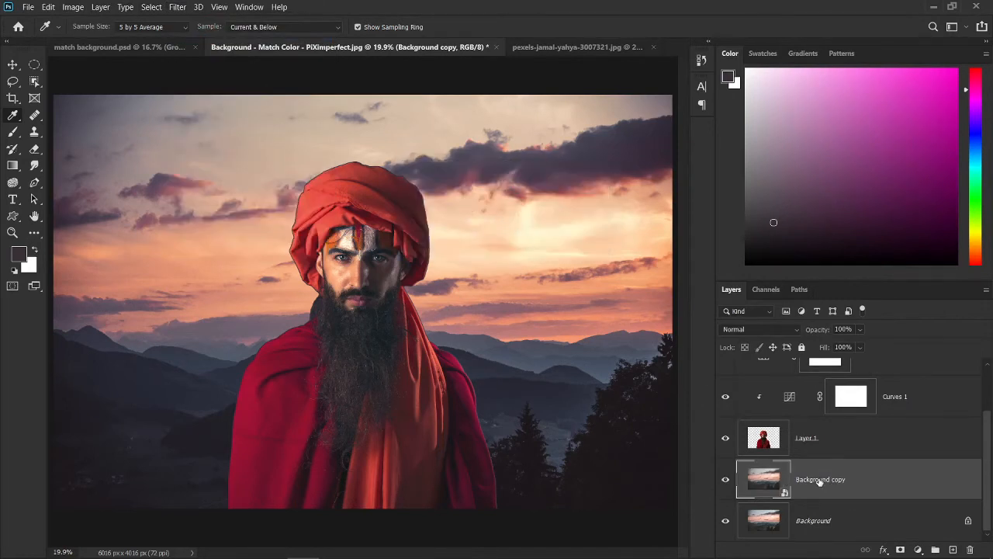
# Step: Start a Tilt-Shift blur on Background copy, moving its focus center below the canvas and its upper dashed line up to the mountains
pyautogui.click(177, 7)
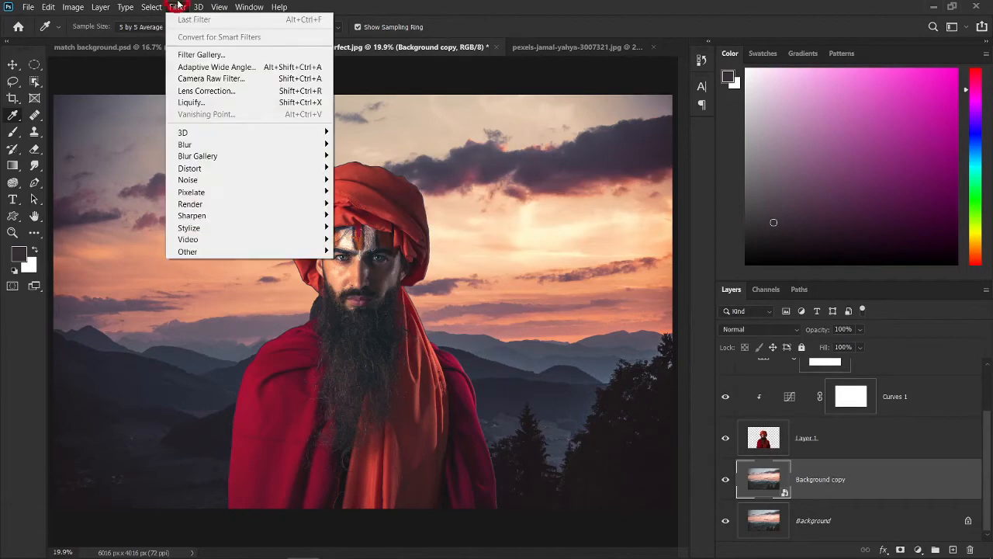
pyautogui.moveTo(228, 158)
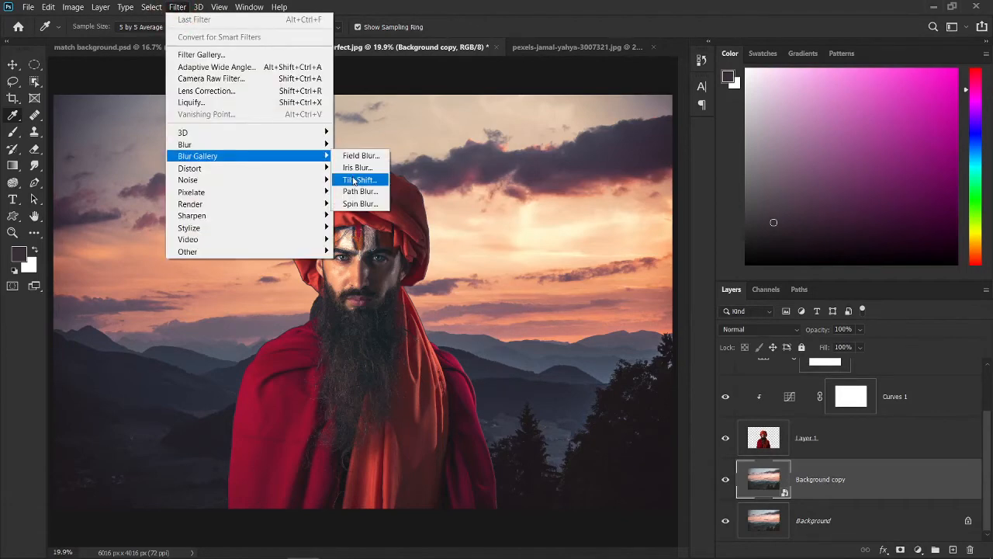
pyautogui.click(358, 180)
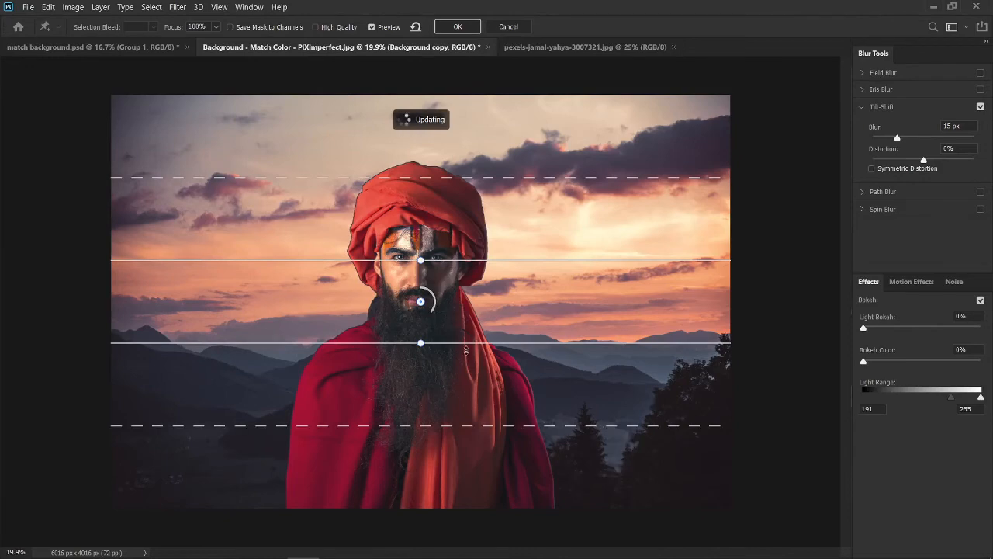
pyautogui.scroll(-1, 420, 366)
pyautogui.scroll(-3, 419, 367)
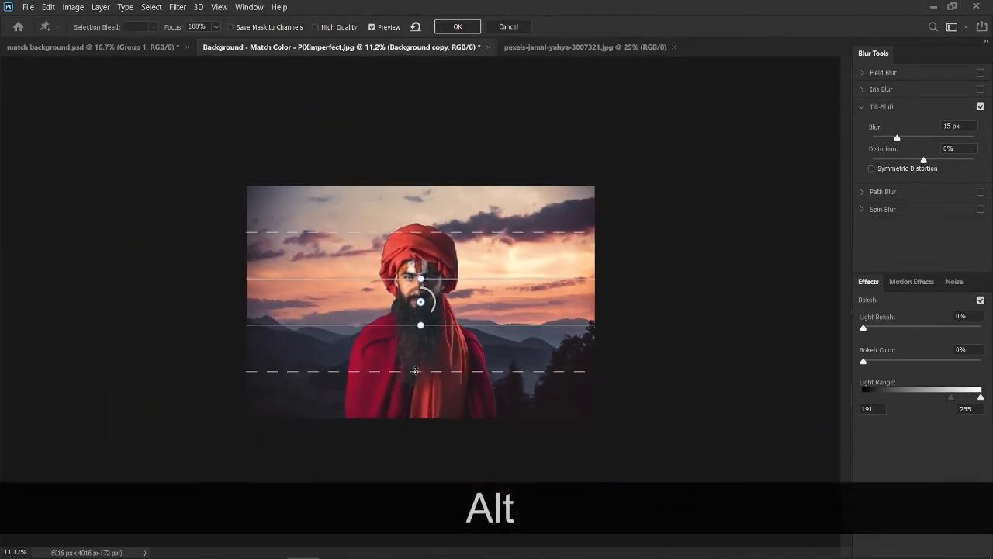
pyautogui.scroll(4, 419, 293)
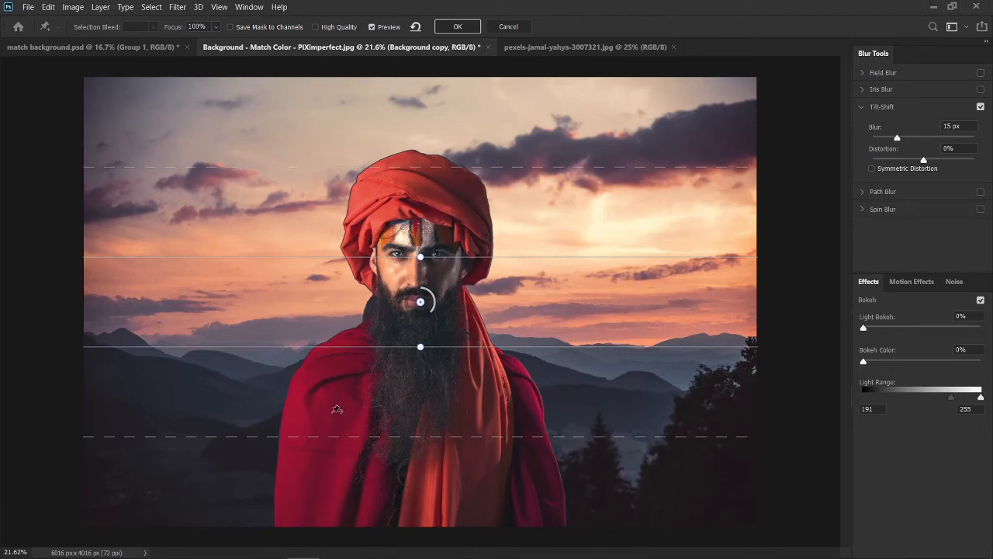
pyautogui.keyDown('alt'); pyautogui.scroll(-3, 415, 400); pyautogui.keyUp('alt')
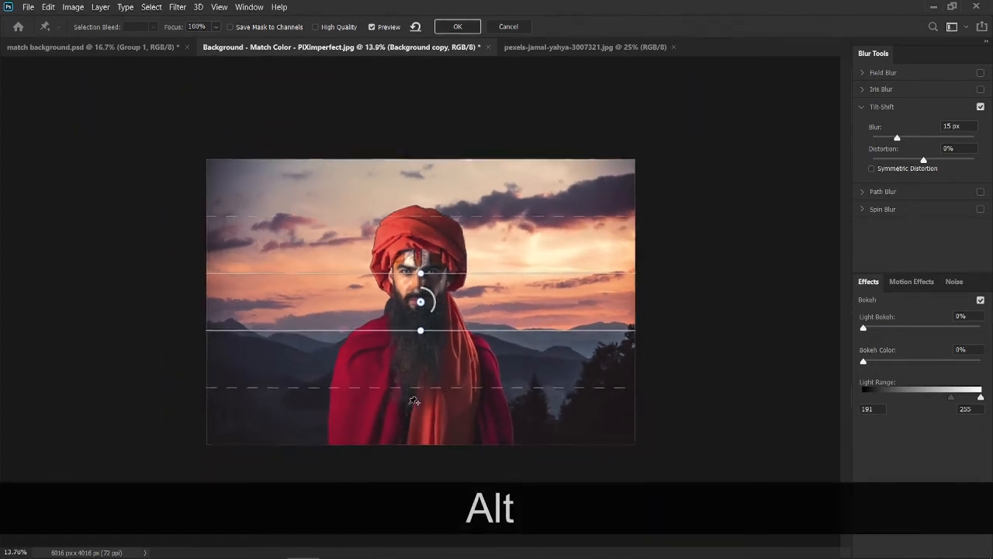
pyautogui.keyDown('alt'); pyautogui.scroll(-1, 415, 400); pyautogui.keyUp('alt')
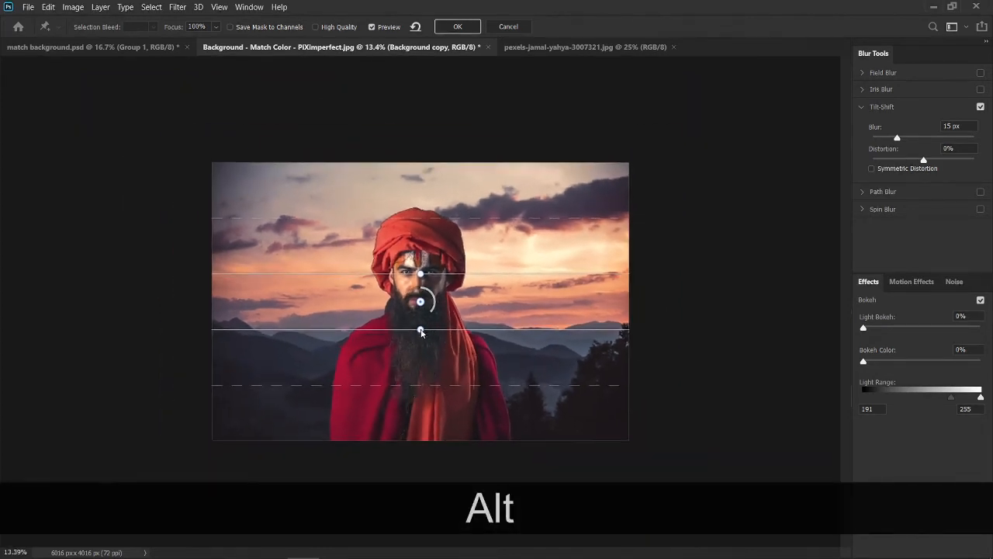
pyautogui.moveTo(424, 334); pyautogui.dragTo(411, 522)
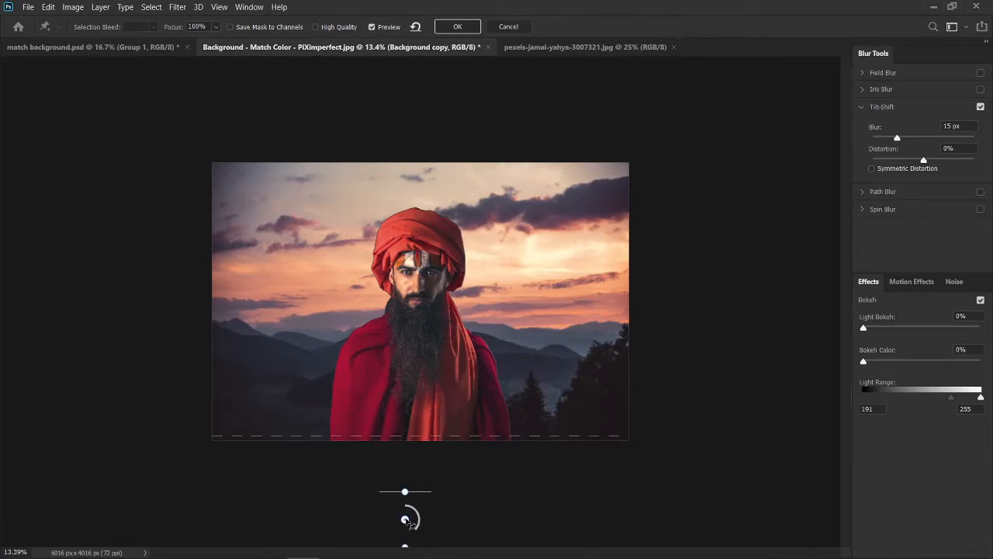
pyautogui.click(406, 519)
pyautogui.moveTo(426, 437); pyautogui.dragTo(440, 339)
# Step: Set the Tilt-Shift blur to 70 px, nudge the upper dashed line slightly higher toward the horizon, and apply the filter
pyautogui.moveTo(898, 137); pyautogui.dragTo(940, 140)
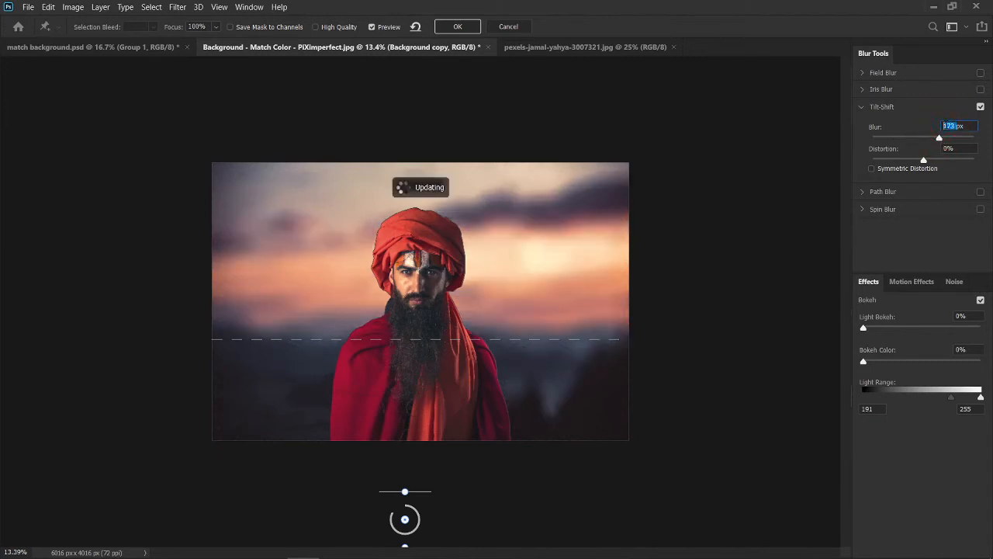
pyautogui.write('70')
pyautogui.press('Return')
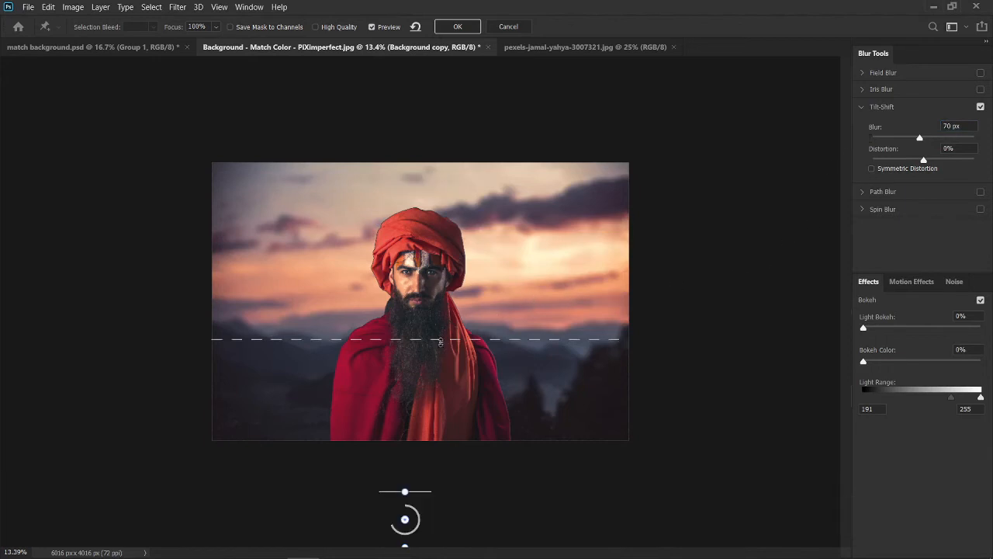
pyautogui.moveTo(435, 339); pyautogui.dragTo(436, 334)
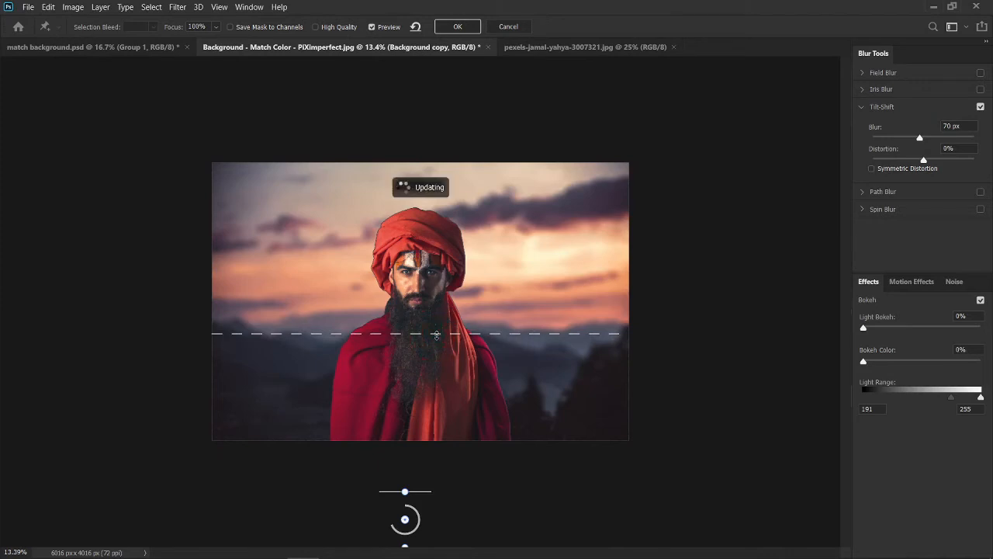
pyautogui.click(456, 27)
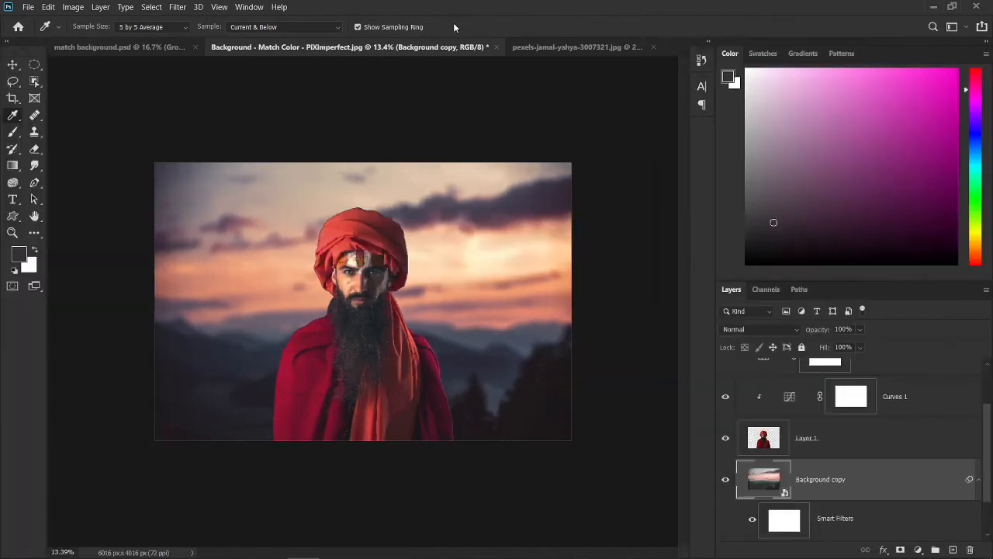
pyautogui.press('ctrl+KP_0')
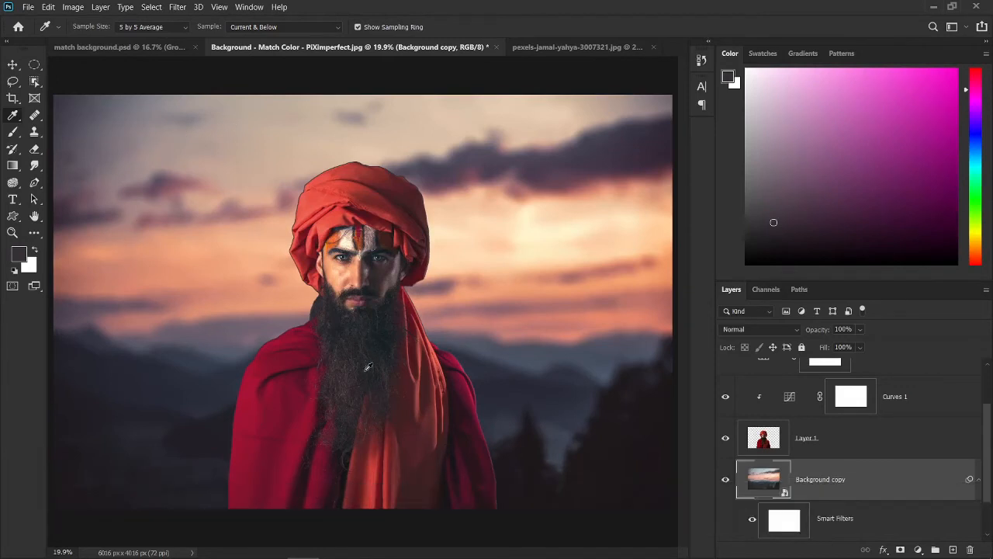
# Step: Convert Layer 1, the cut-out man, to a Smart Object
pyautogui.scroll(-1, 368, 366)
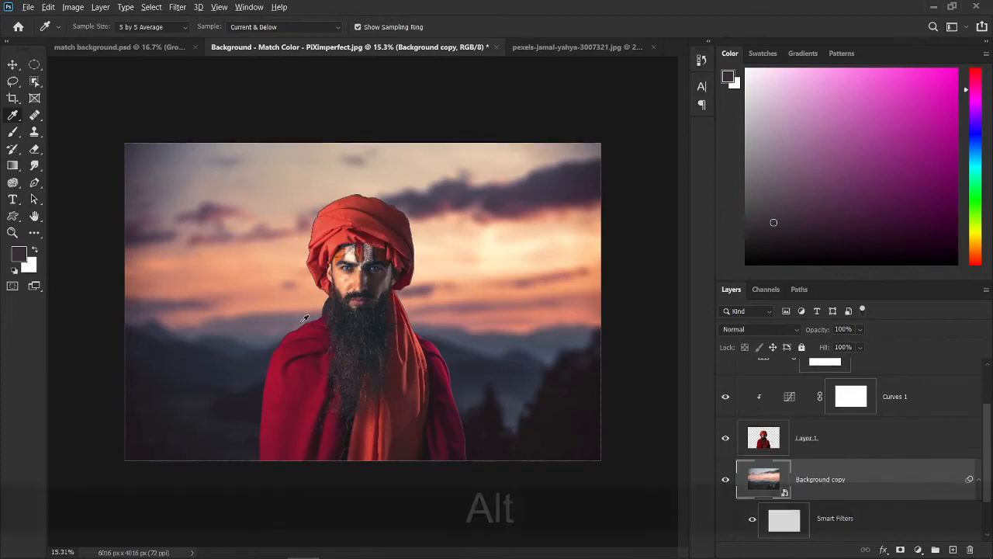
pyautogui.scroll(4, 307, 317)
pyautogui.scroll(4, 305, 318)
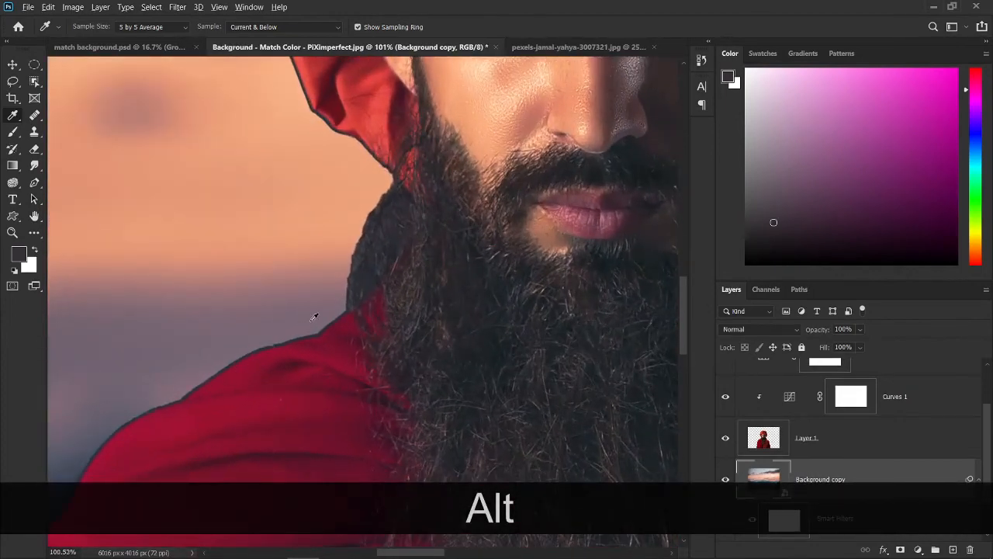
pyautogui.scroll(-8, 314, 317)
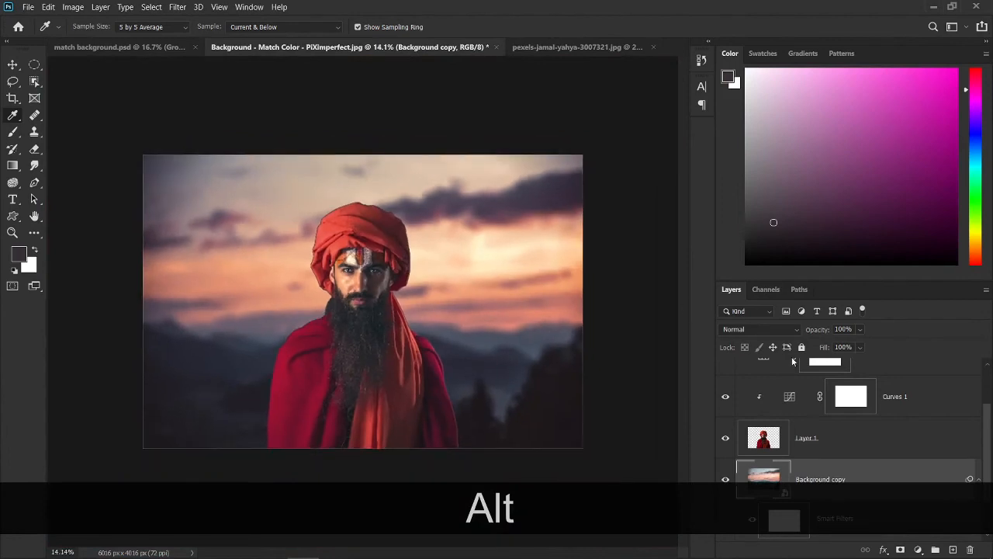
pyautogui.click(807, 440)
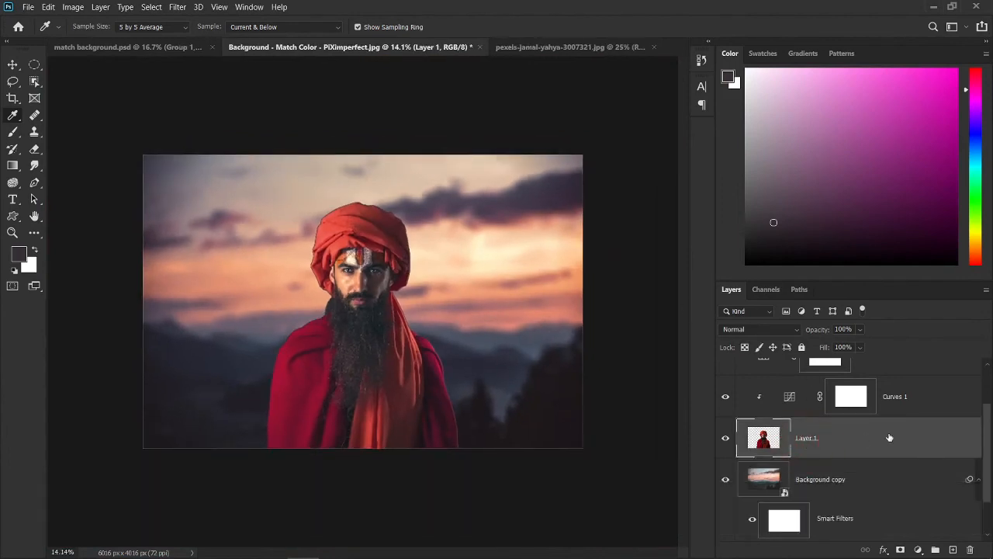
pyautogui.rightClick(890, 437)
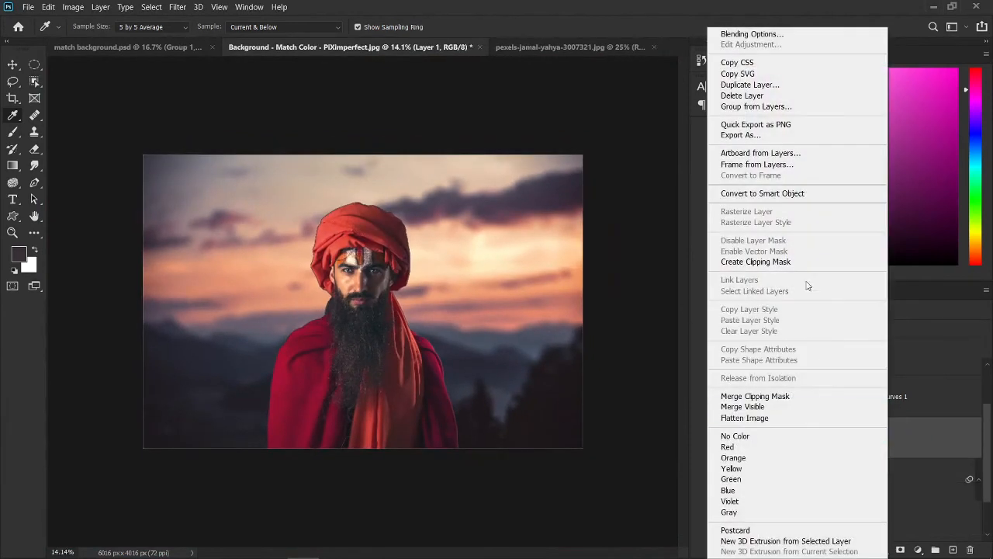
pyautogui.click(817, 193)
pyautogui.click(470, 121)
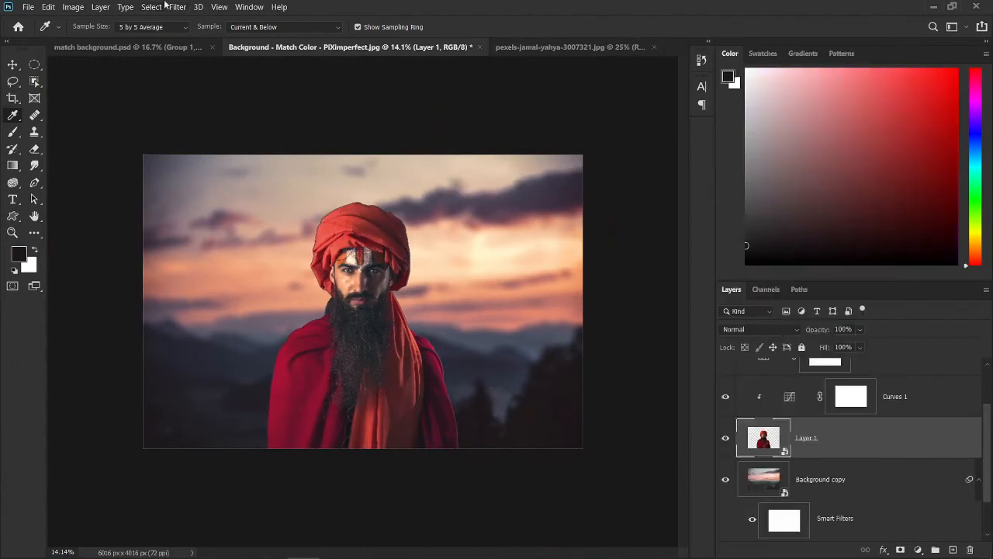
# Step: Start a Field Blur on Layer 1 with its pin on the man's mouth, and set that pin's blur to 0 px
pyautogui.click(175, 7)
pyautogui.moveTo(295, 156)
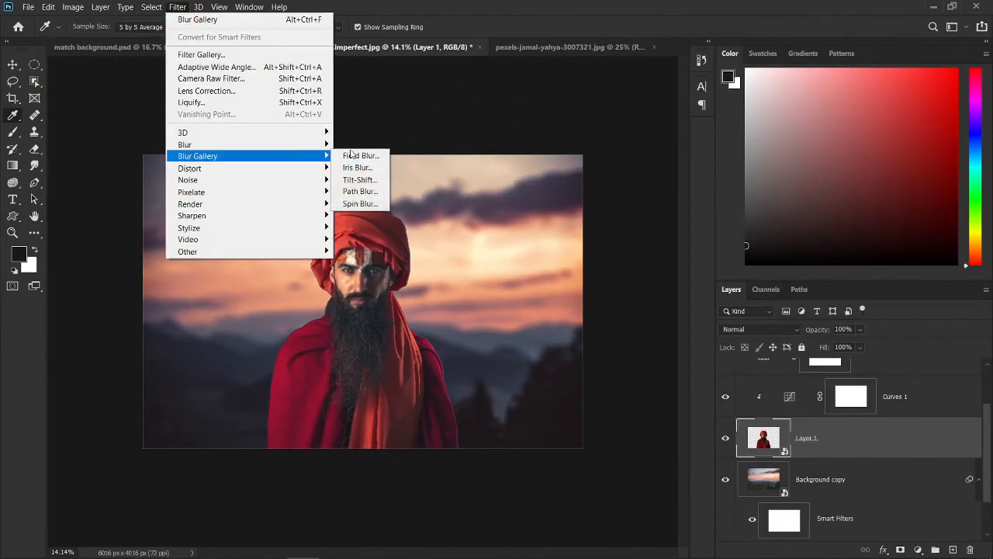
pyautogui.click(355, 158)
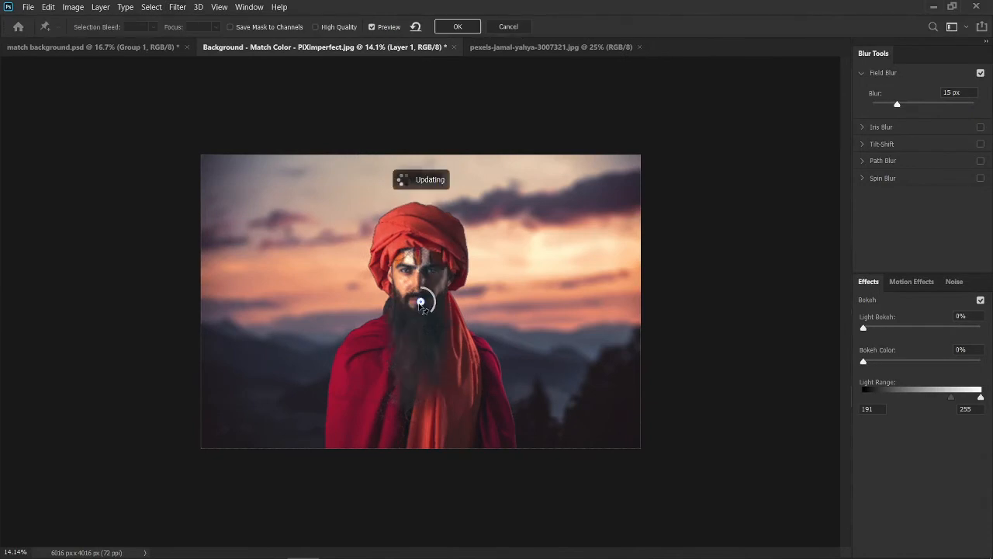
pyautogui.keyDown('alt'); pyautogui.scroll(4, 423, 308); pyautogui.keyUp('alt')
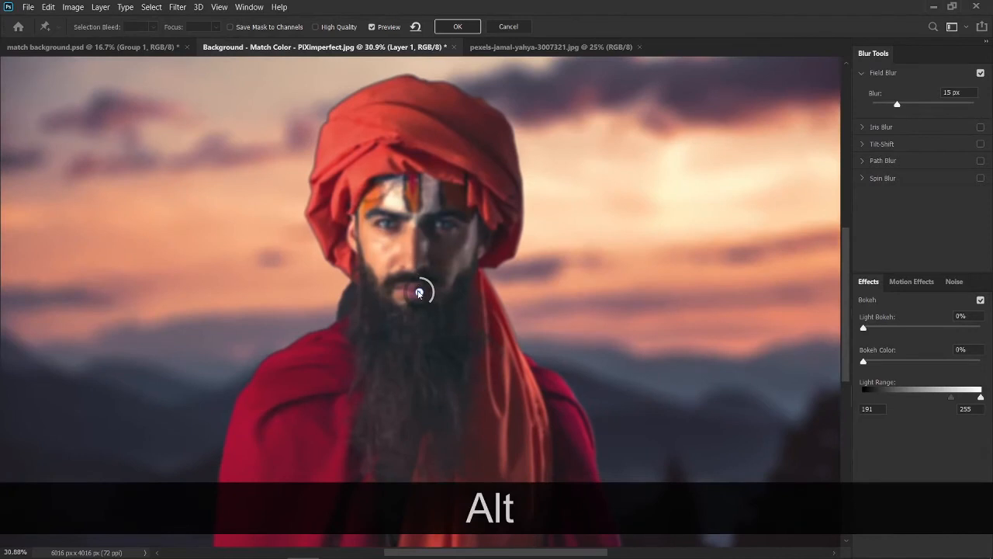
pyautogui.moveTo(420, 294)
pyautogui.mouseDown()
pyautogui.moveTo(406, 250)
pyautogui.moveTo(412, 293)
pyautogui.mouseUp()
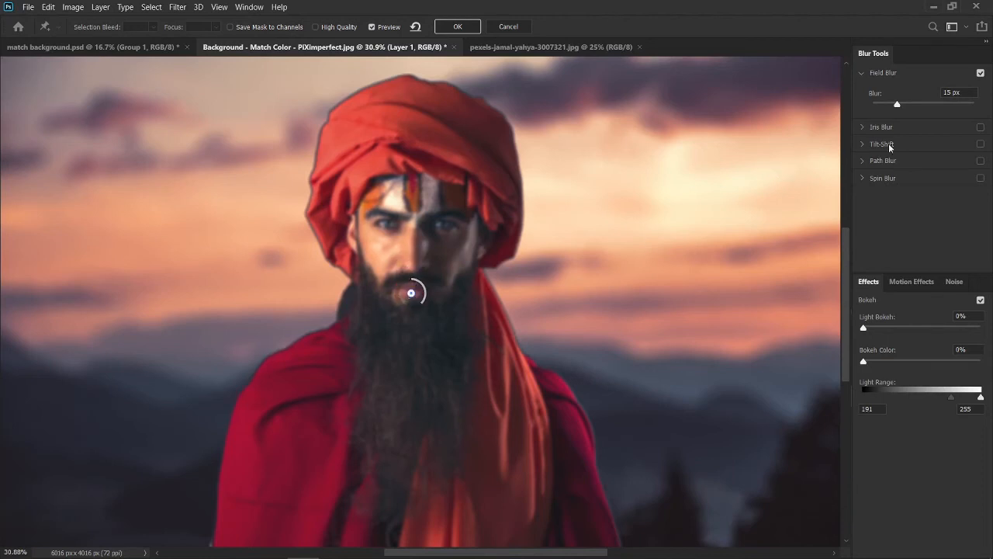
pyautogui.moveTo(897, 106); pyautogui.dragTo(863, 105)
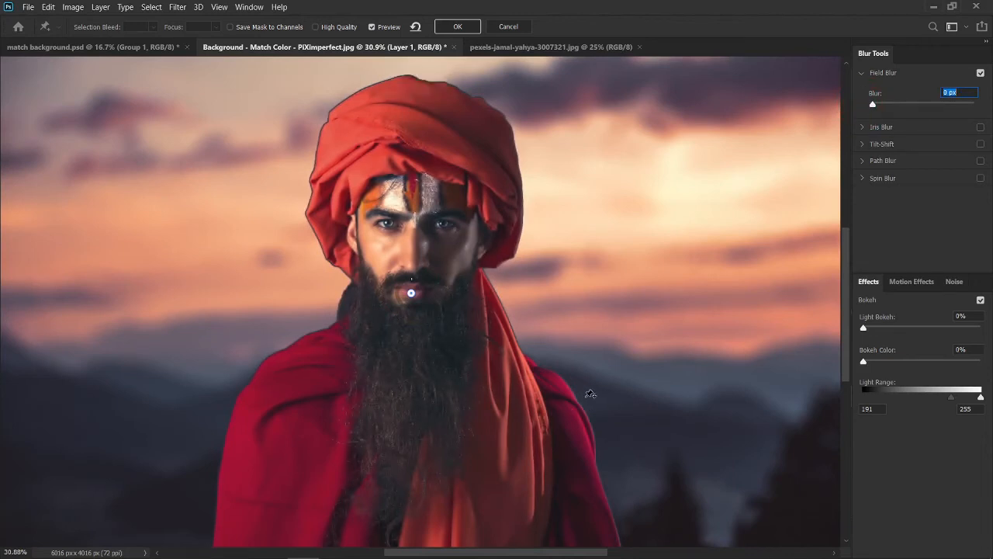
# Step: Add a 21 px blur pin in the sky at the turban's upper left and a 19 px pin beside the right-hand shoulder
pyautogui.press('alt')
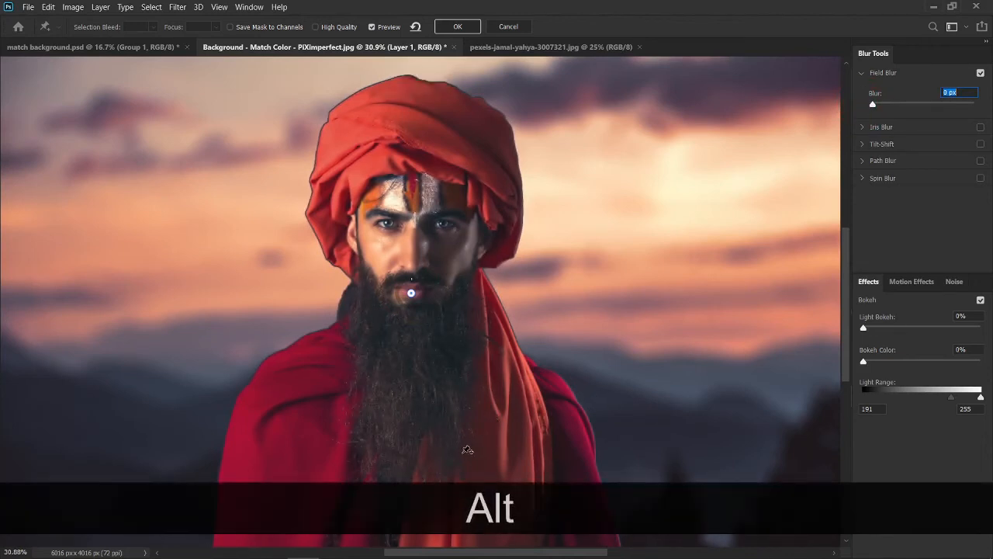
pyautogui.press('alt')
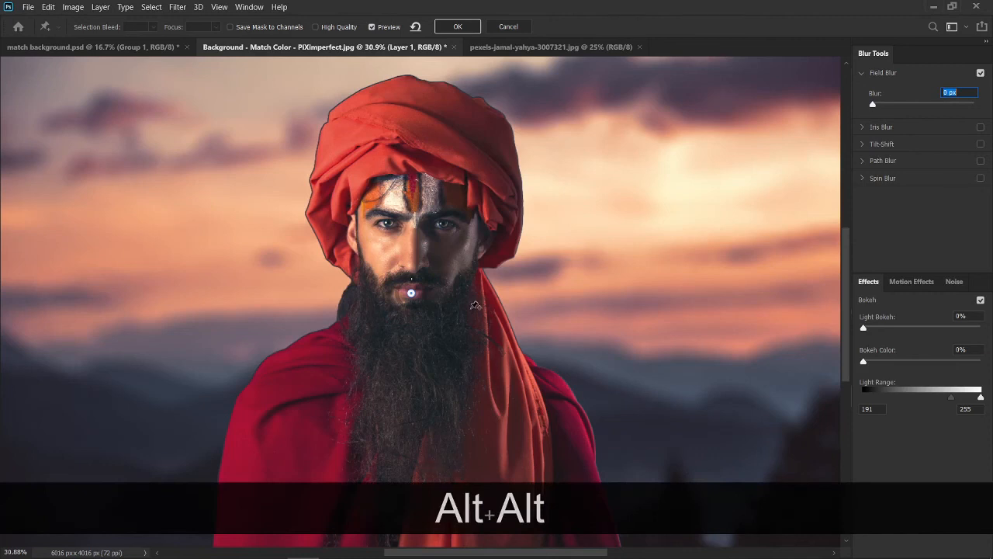
pyautogui.press('ctrl+KP_Subtract')
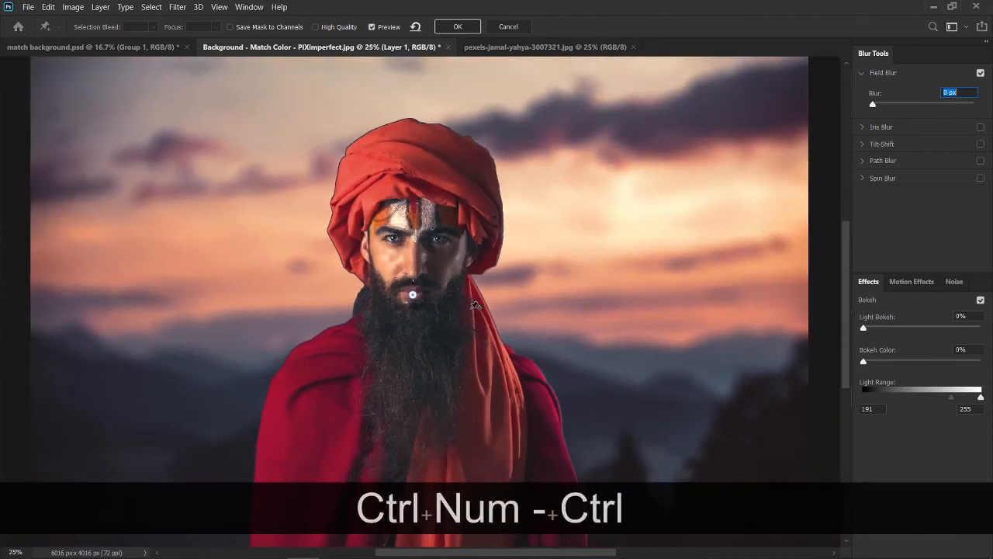
pyautogui.press('ctrl+KP_Subtract')
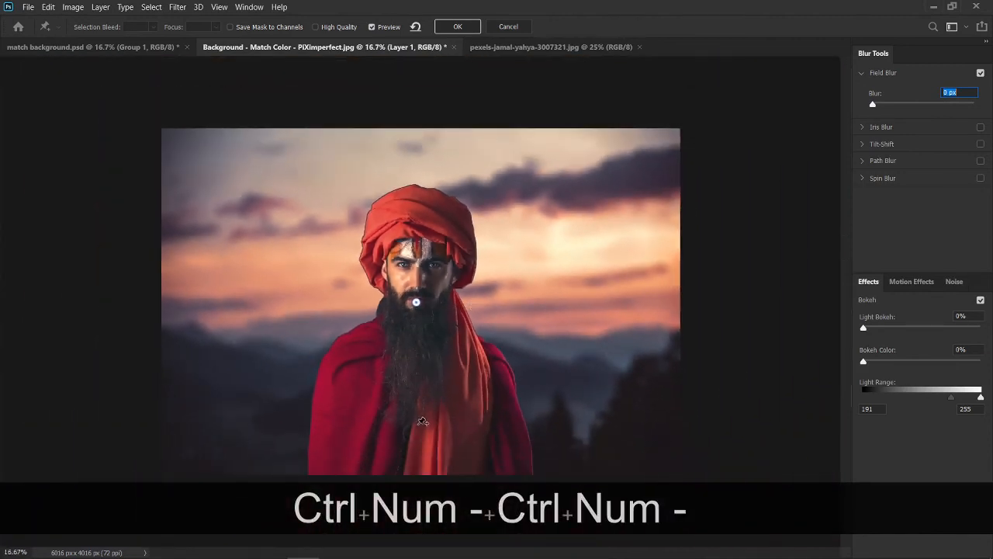
pyautogui.click(354, 184)
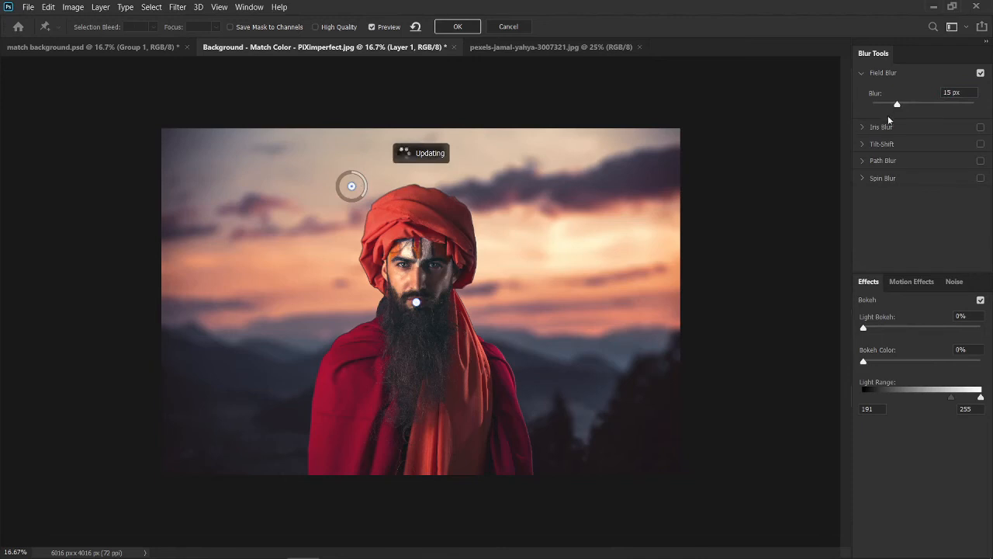
pyautogui.moveTo(898, 107); pyautogui.dragTo(902, 107)
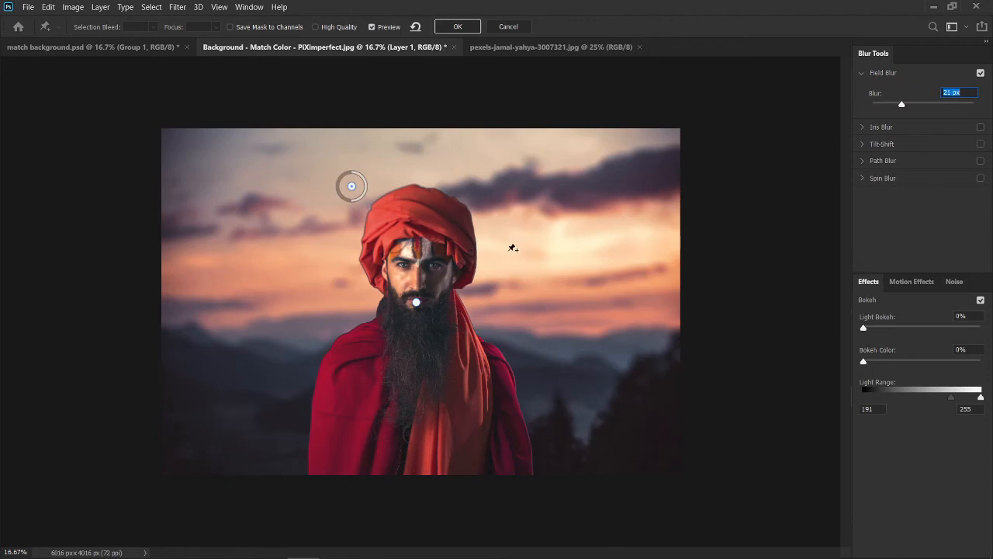
pyautogui.click(543, 341)
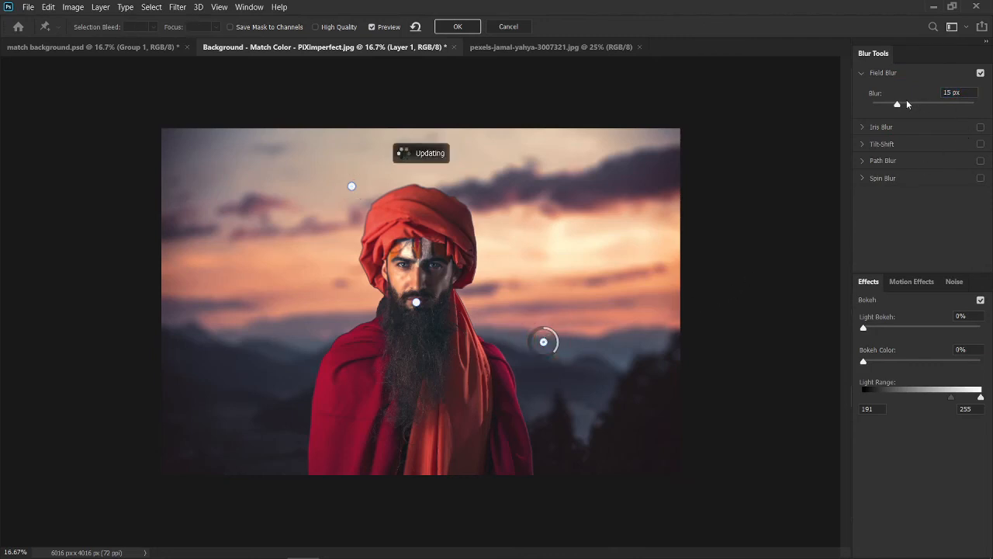
pyautogui.moveTo(899, 104); pyautogui.dragTo(901, 104)
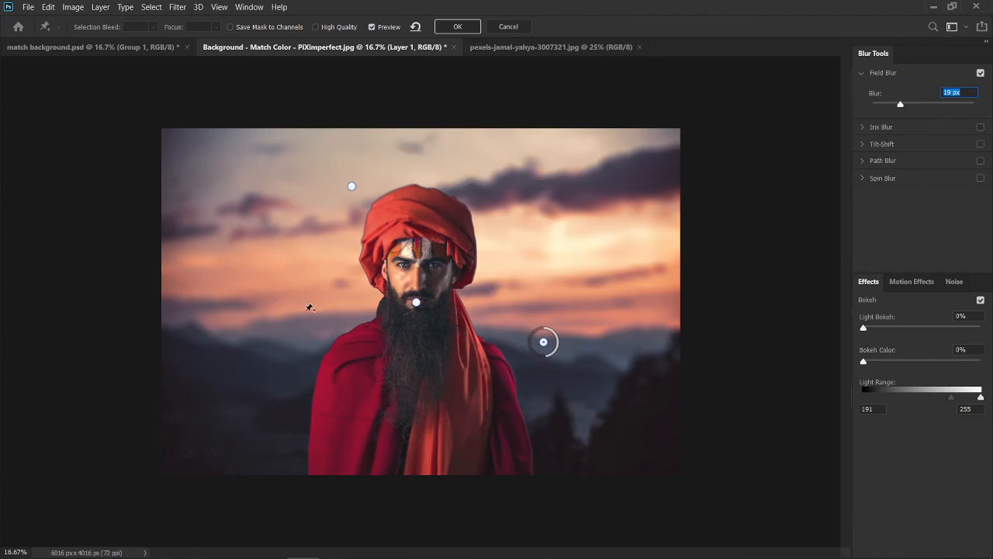
# Step: Add a 21 px blur pin above the left-hand shoulder and a 0 px pin on the lower robe below the beard
pyautogui.click(307, 309)
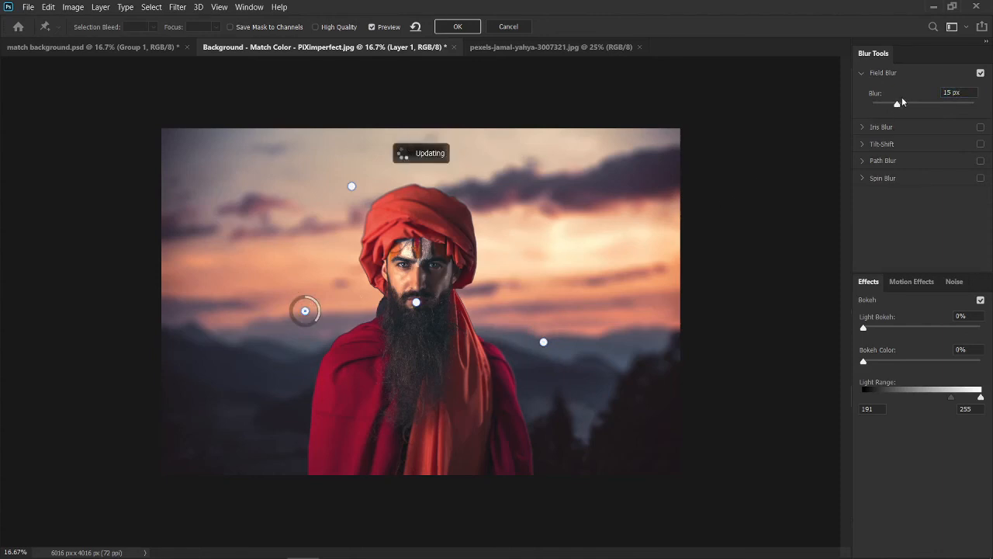
pyautogui.moveTo(898, 104); pyautogui.dragTo(903, 104)
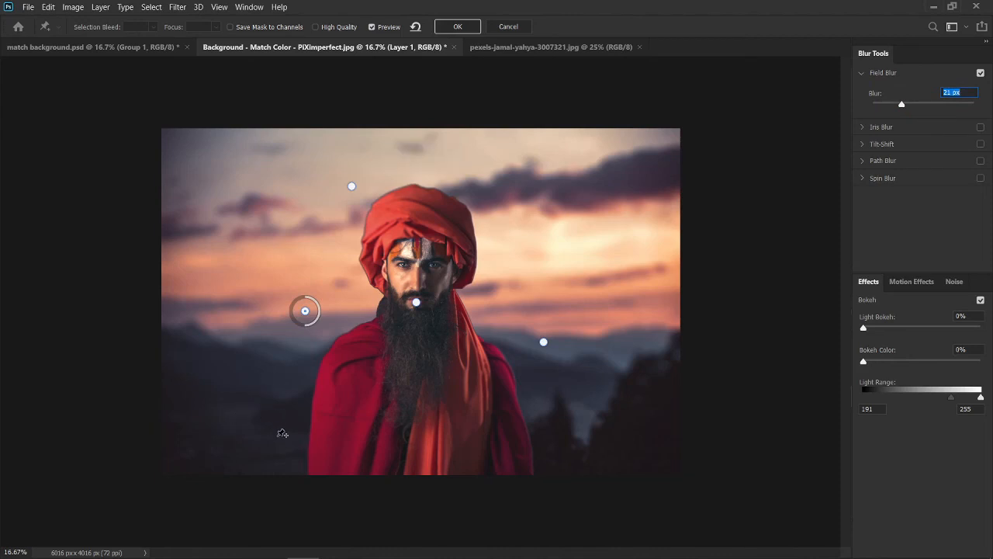
pyautogui.click(417, 428)
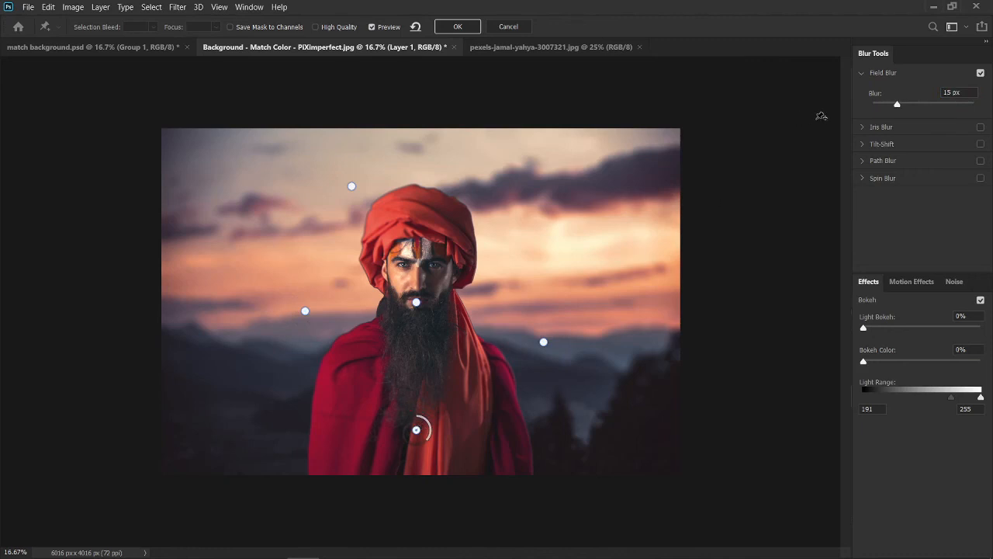
pyautogui.moveTo(898, 104); pyautogui.dragTo(836, 98)
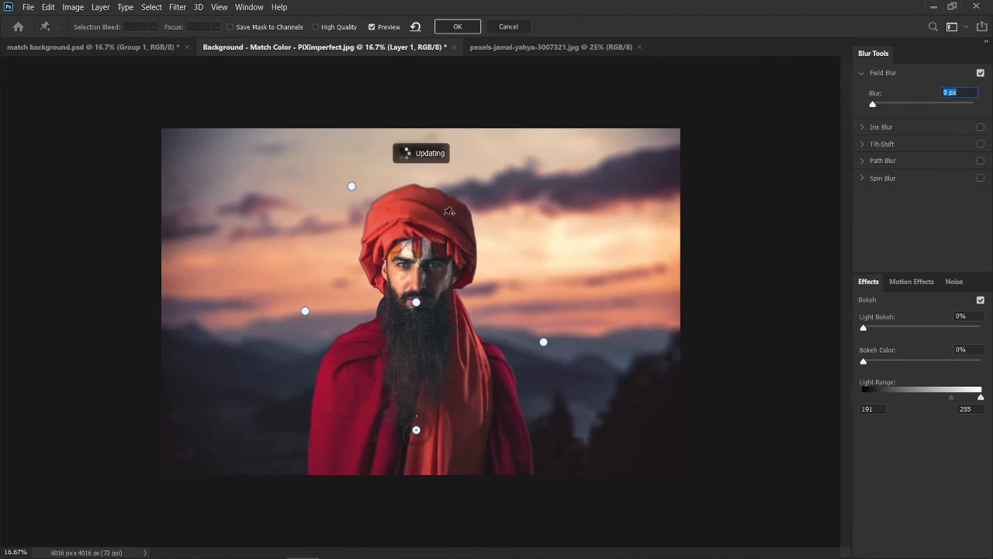
# Step: Apply the Field Blur to Layer 1
pyautogui.press('alt')
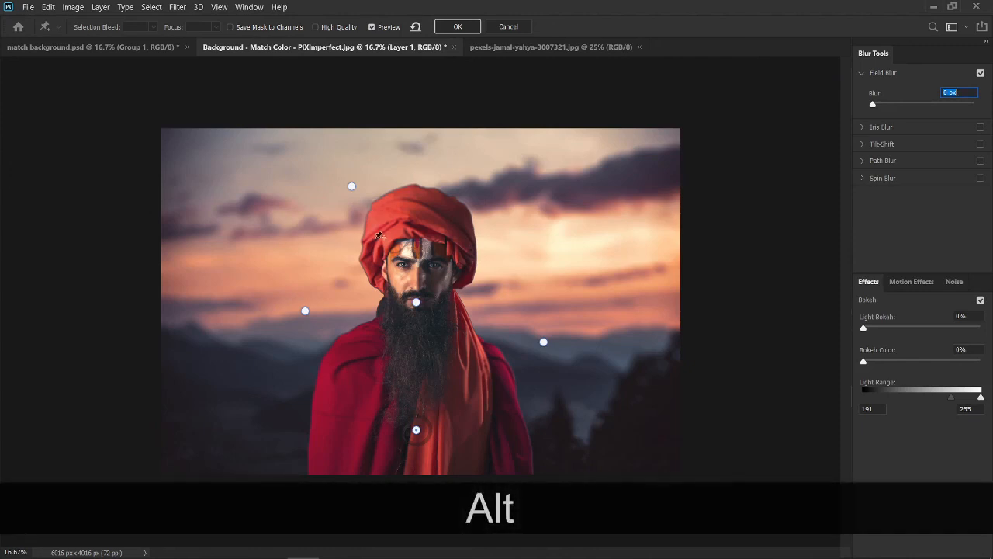
pyautogui.press('ctrl+KP_Add')
pyautogui.press('ctrl+KP_Add')
pyautogui.press('ctrl+KP_Add')
pyautogui.press('ctrl+KP_Add')
pyautogui.press('space')
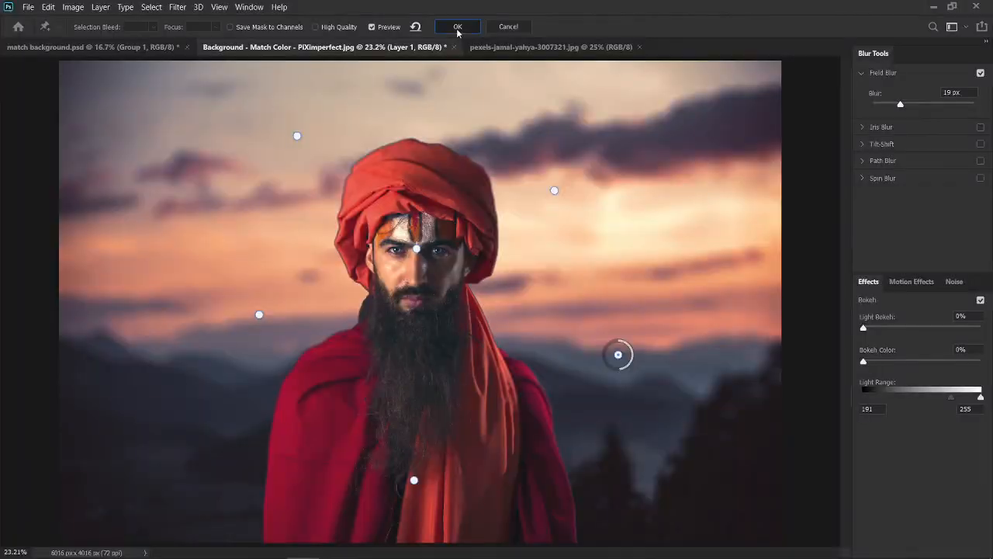
pyautogui.click(457, 28)
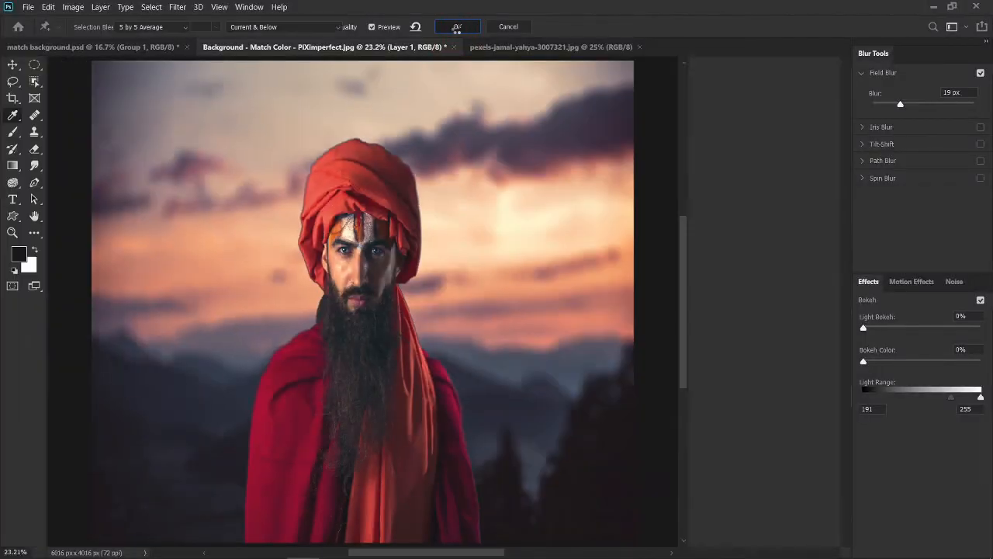
# Step: Expand Group 1 to show the Color Lookup layers inside it
pyautogui.scroll(-3, 395, 349)
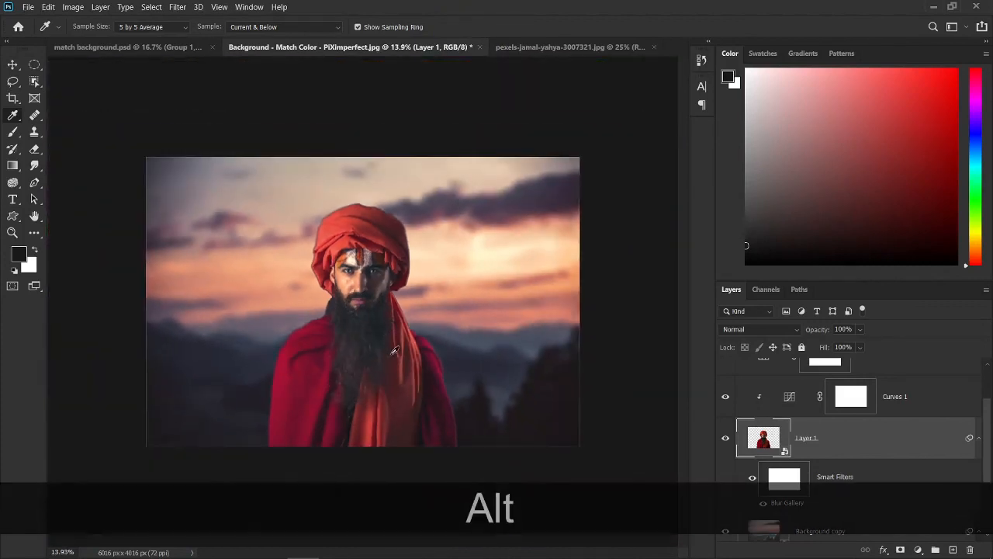
pyautogui.scroll(2, 395, 349)
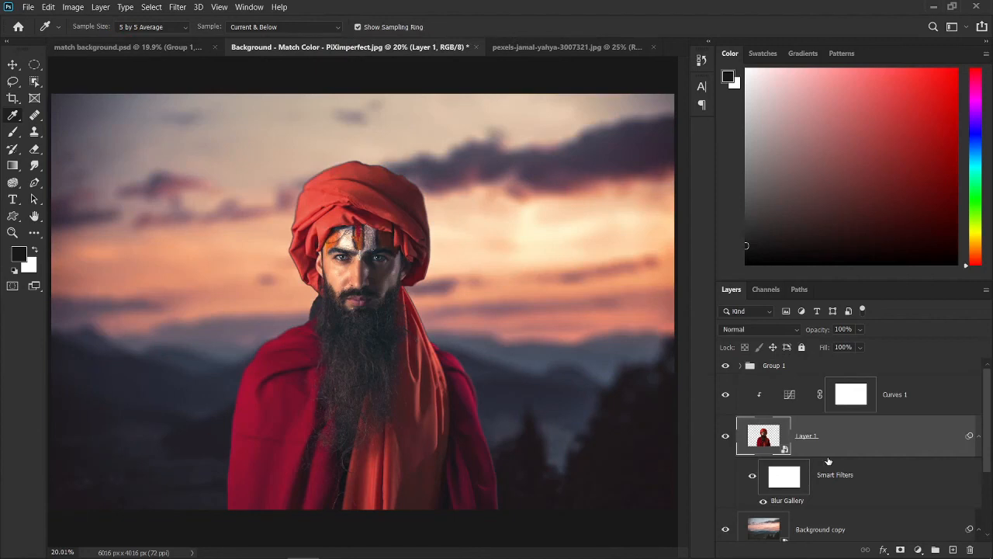
pyautogui.scroll(-2, 828, 461)
pyautogui.scroll(2, 829, 461)
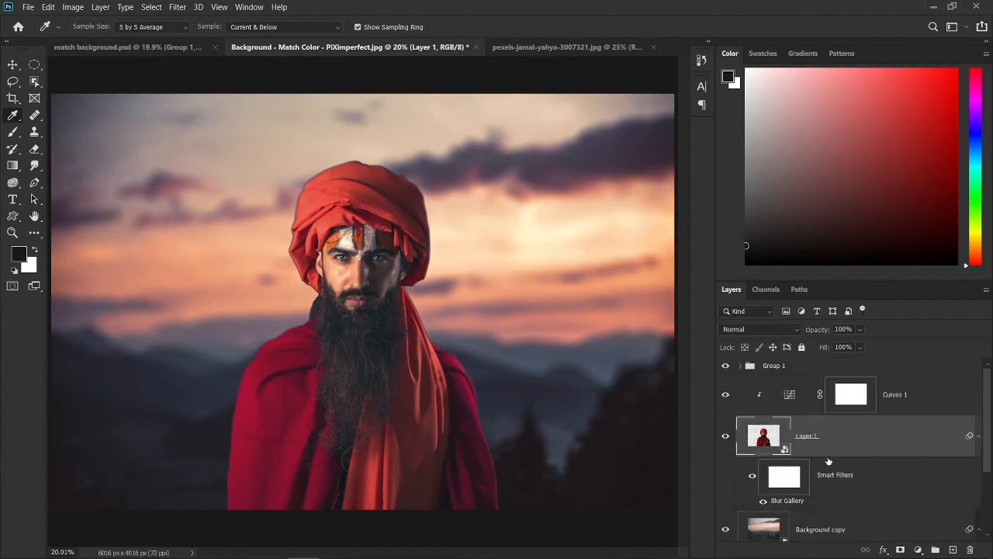
pyautogui.click(741, 368)
pyautogui.scroll(-1, 827, 463)
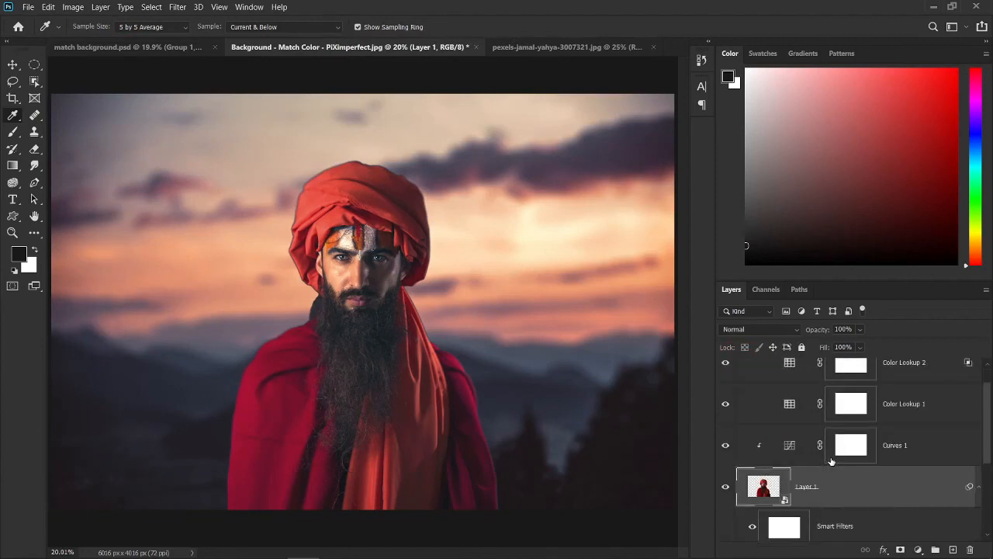